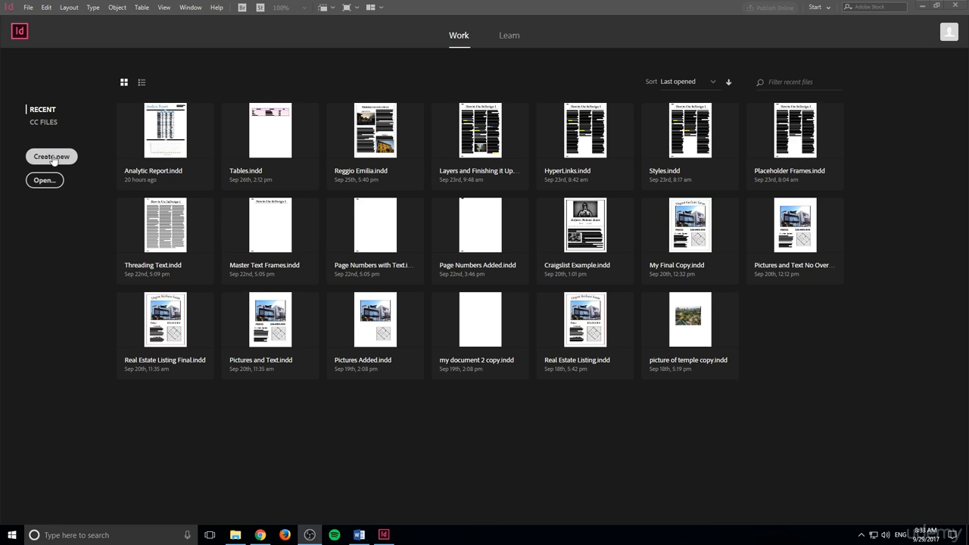
- Create a new print document from the Letter preset, named First Example
click(59, 157)
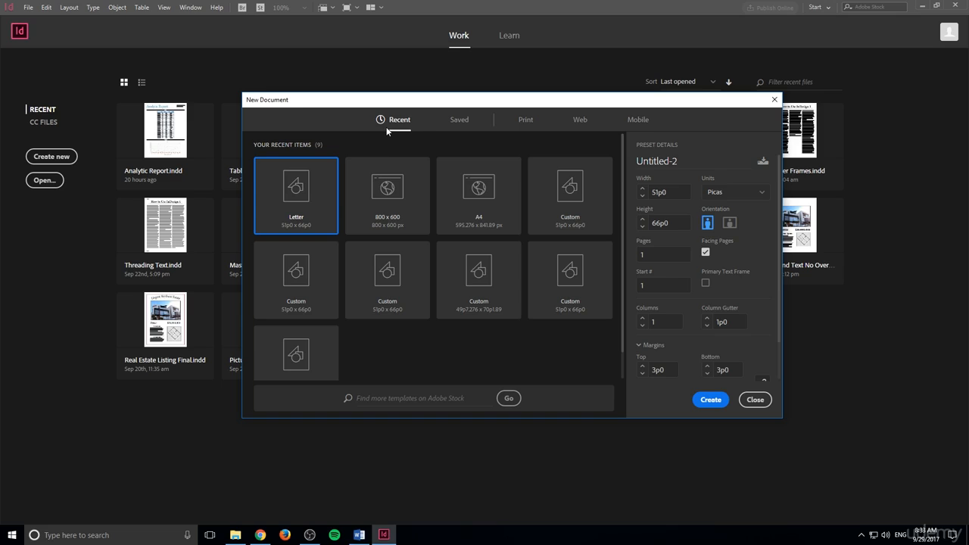
click(525, 122)
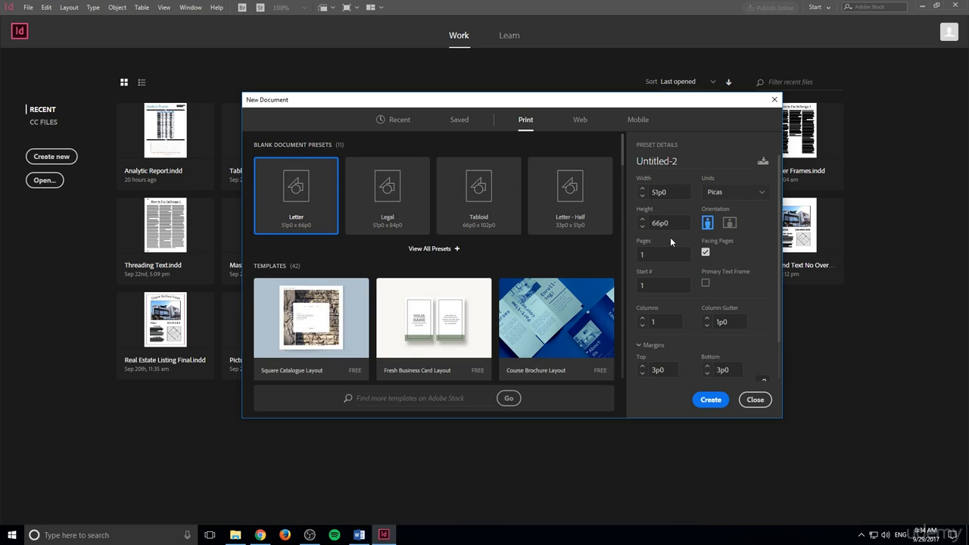
drag(691, 160, 632, 165)
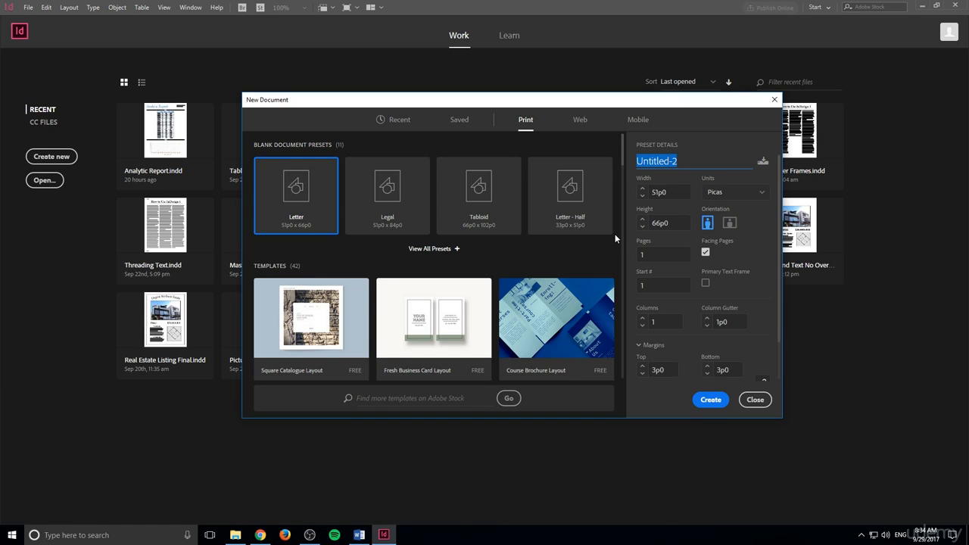
text(First Example)
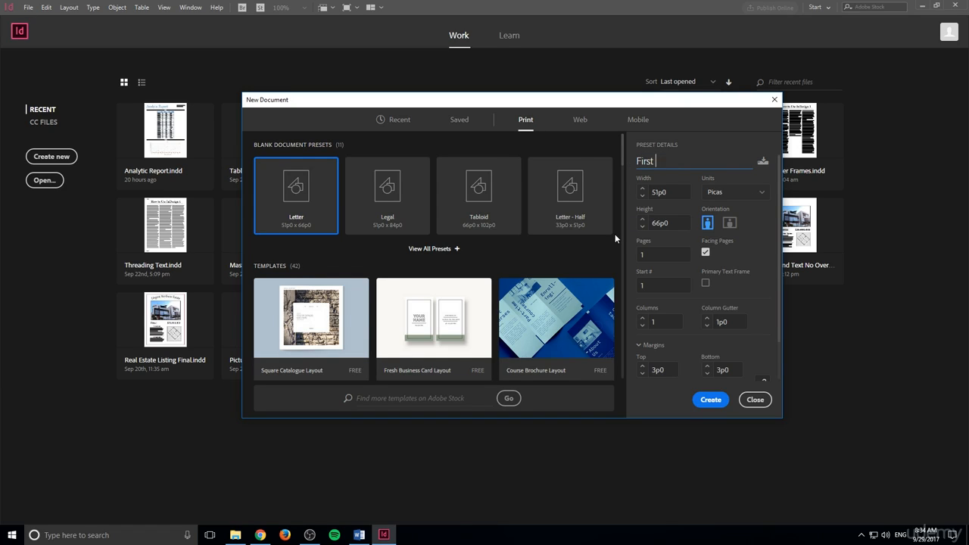
click(702, 403)
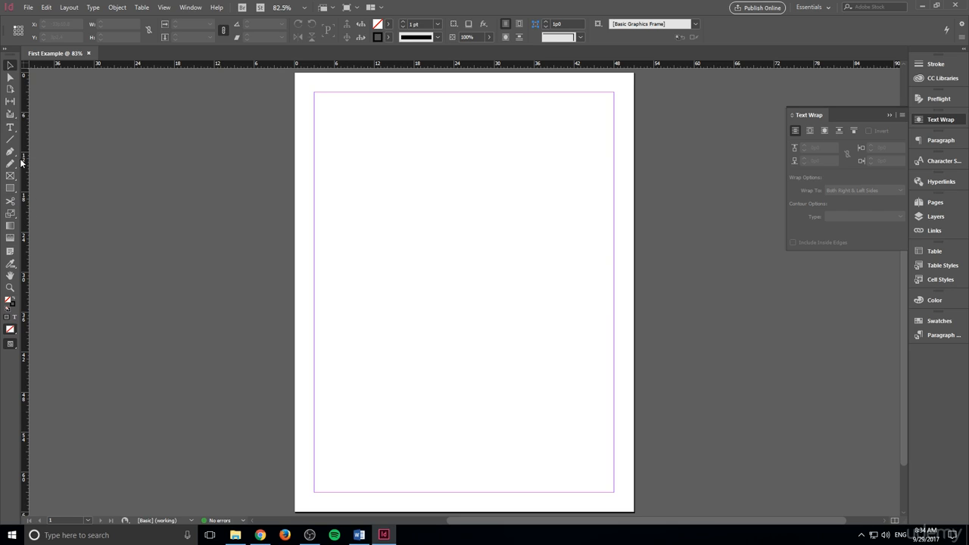
click(9, 187)
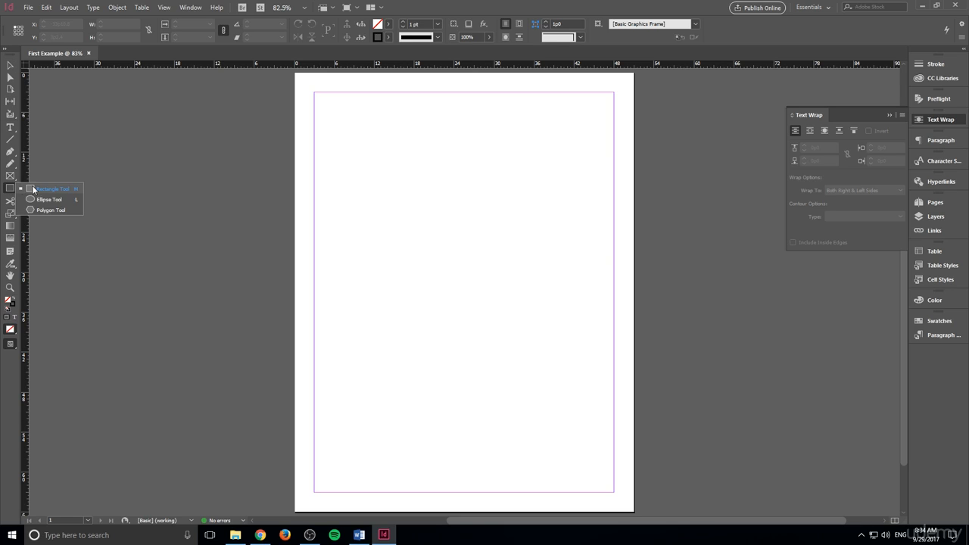
click(50, 210)
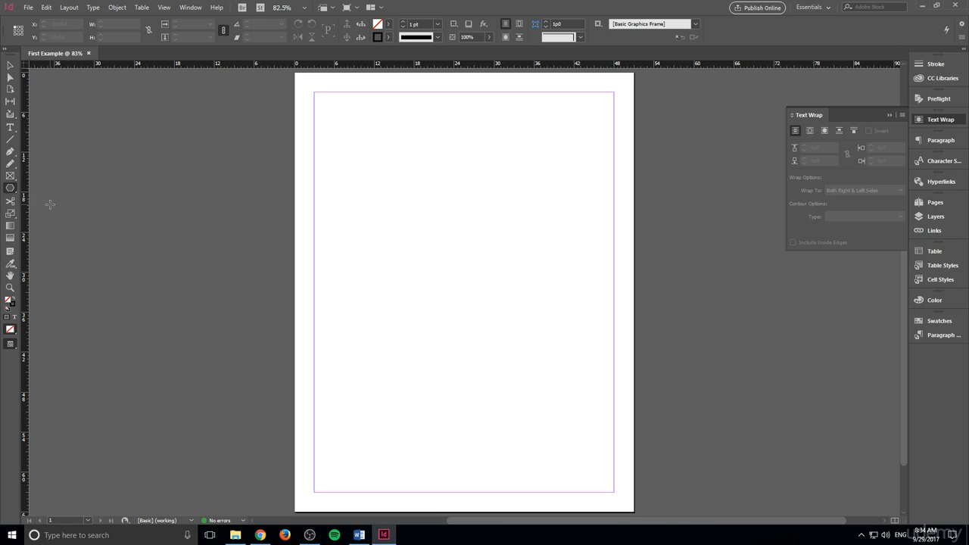
click(12, 189)
click(48, 199)
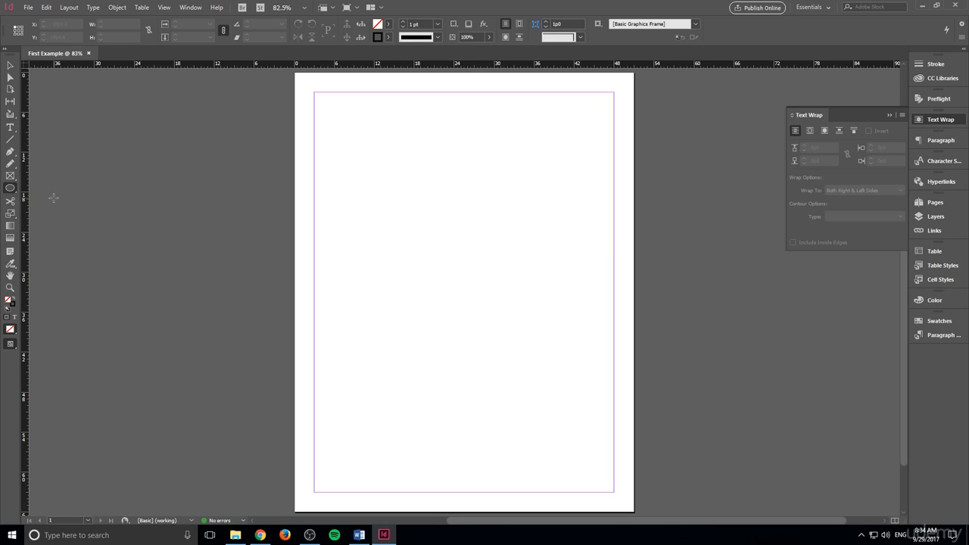
- Draw a rectangle spanning the margins at the top of the page, about 45p0 wide and 12p9.6 high
click(9, 189)
click(28, 189)
drag(312, 93, 614, 177)
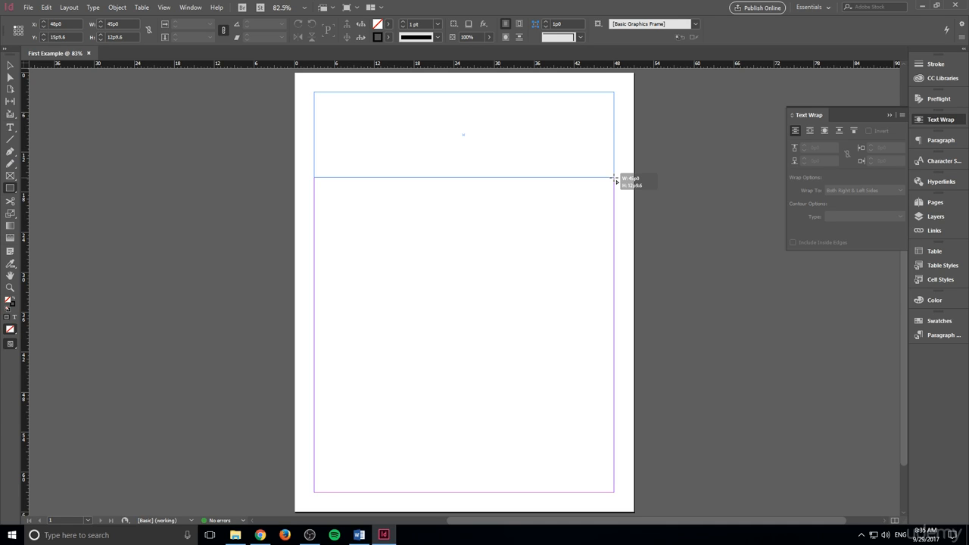
drag(617, 182, 616, 179)
right_click(616, 179)
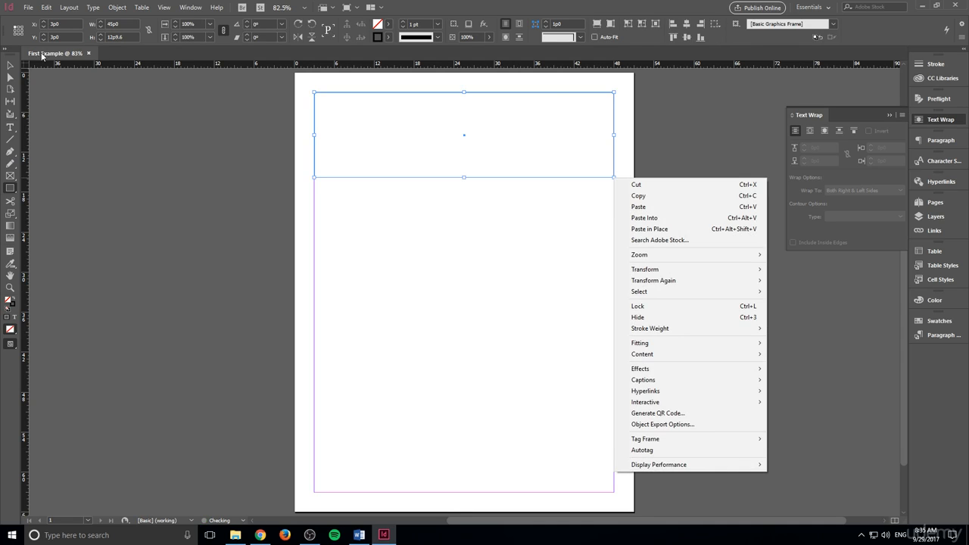
click(9, 66)
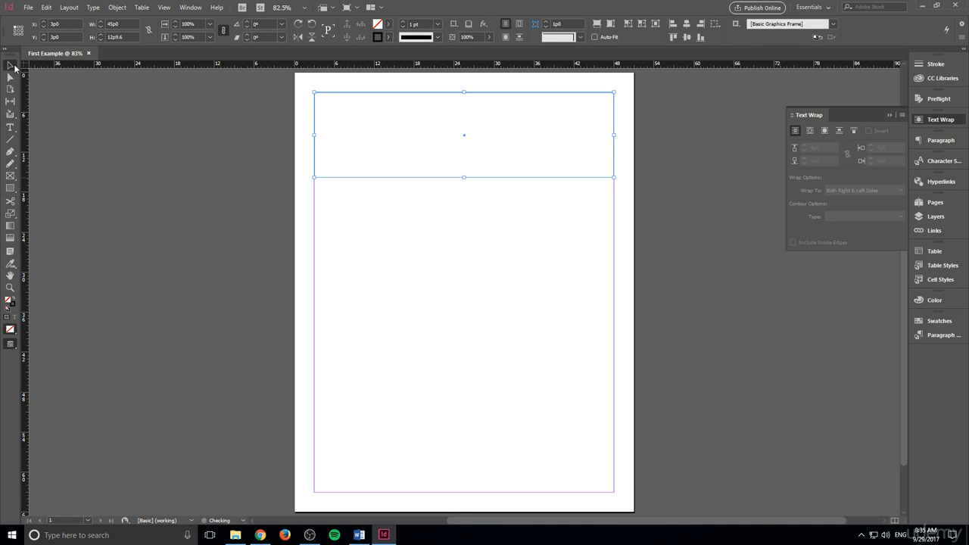
click(387, 126)
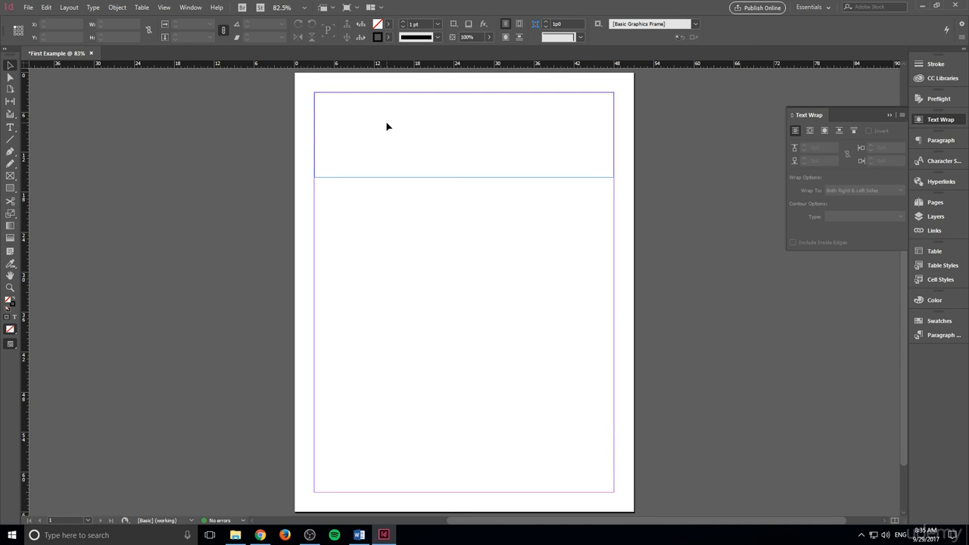
- Place the picture DSC_0385.JPG from the Unit 1 Pictures folder into the rectangle
click(401, 178)
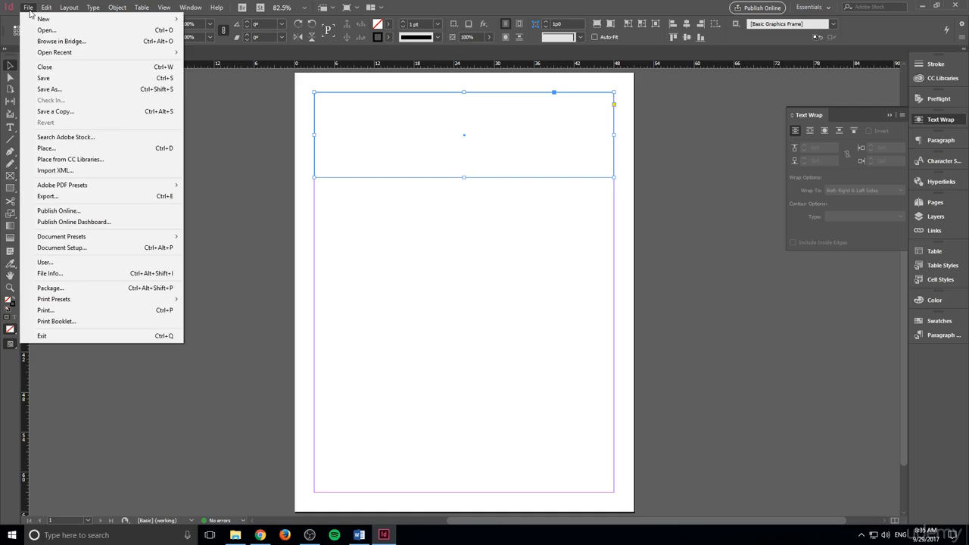
click(76, 149)
drag(507, 127, 500, 147)
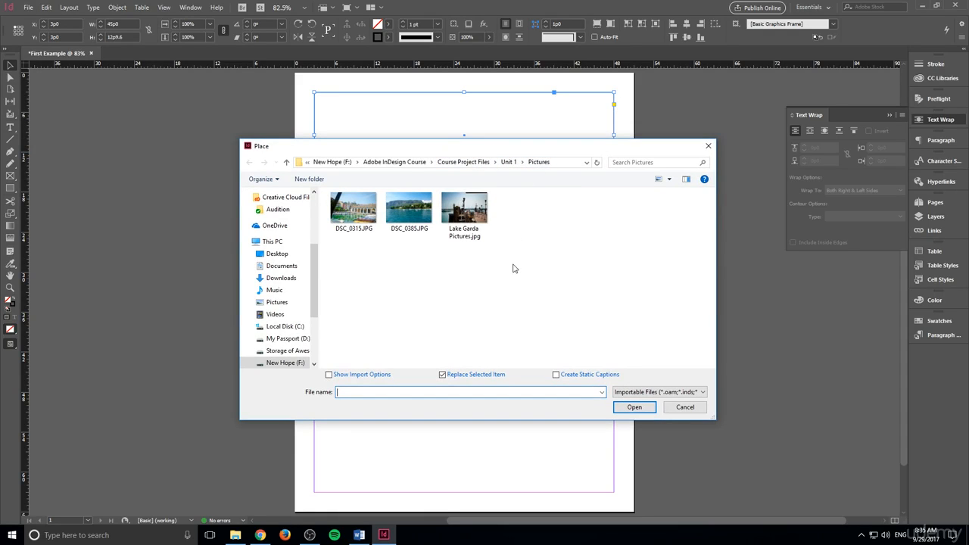
drag(513, 266, 470, 299)
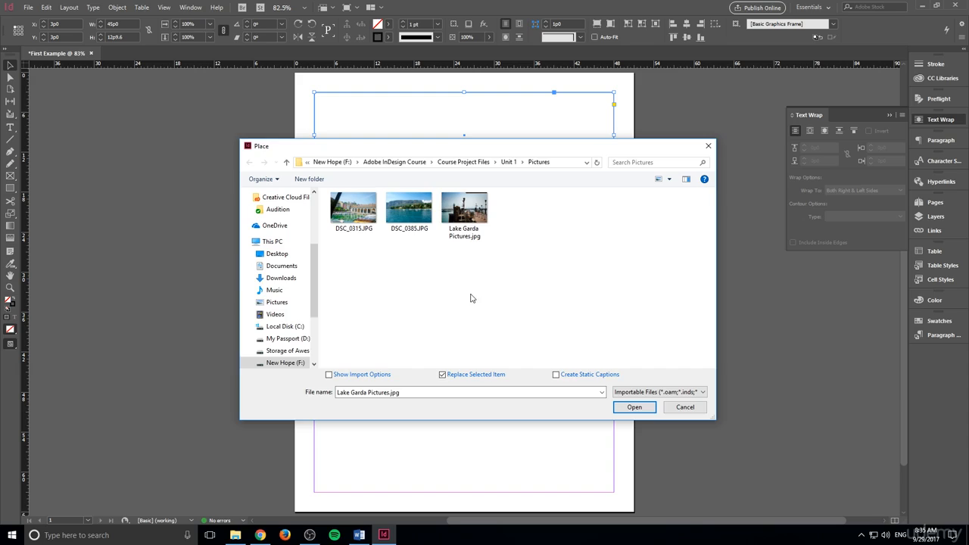
click(418, 221)
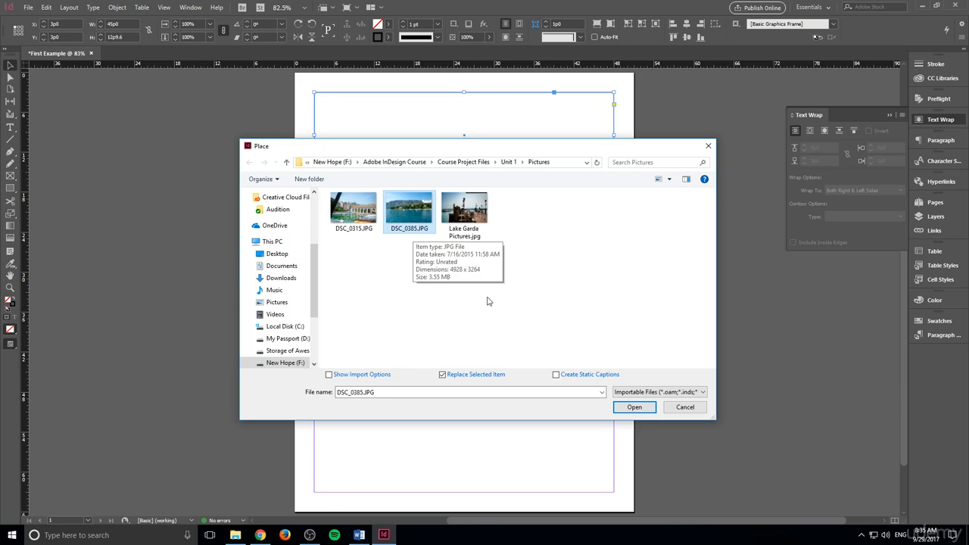
click(635, 408)
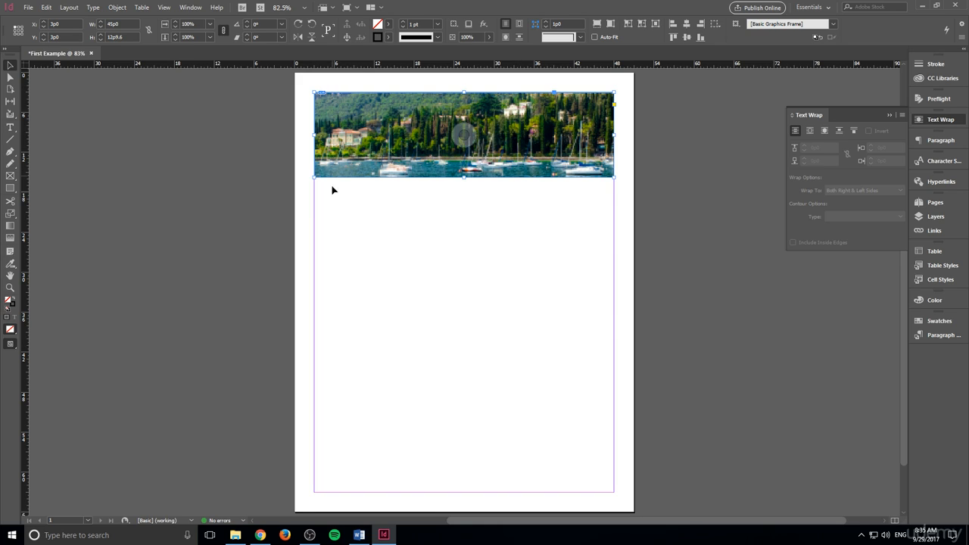
- Scale the placed picture down to about 56% inside its frame
click(461, 134)
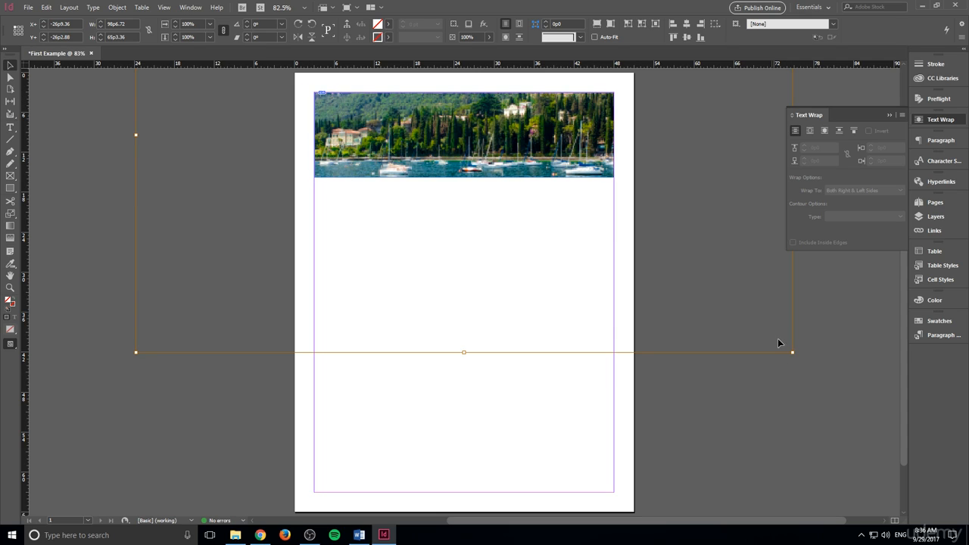
drag(792, 352, 792, 352)
drag(792, 352, 505, 161)
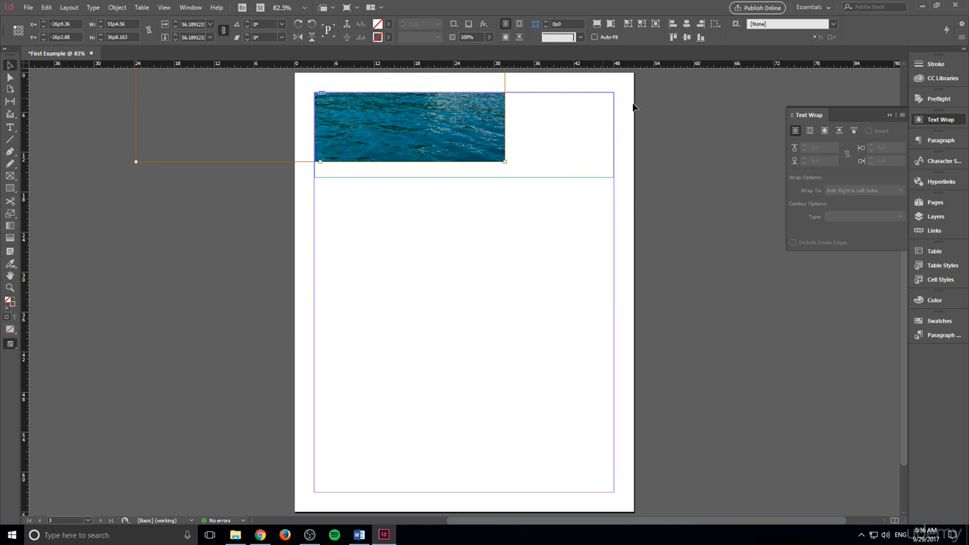
- Reposition the picture inside its frame so the water area fills the whole rectangle, keeping the frame at the top margin
right_click(467, 135)
click(466, 136)
drag(466, 136, 468, 138)
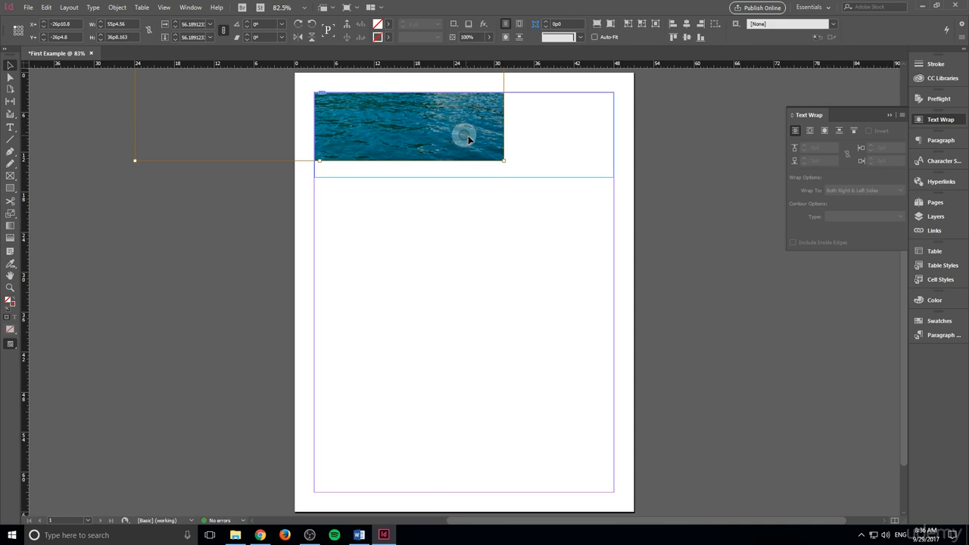
drag(468, 135, 461, 144)
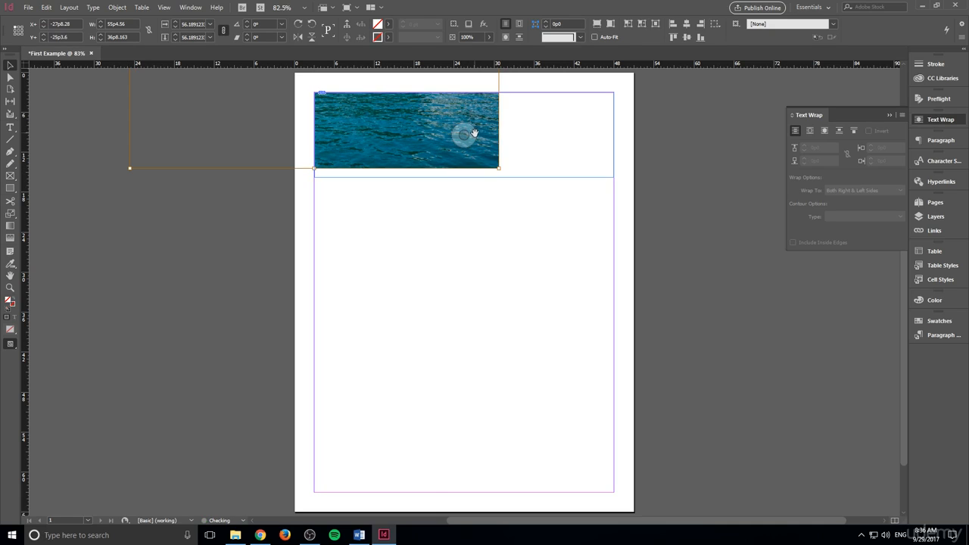
drag(534, 162, 567, 188)
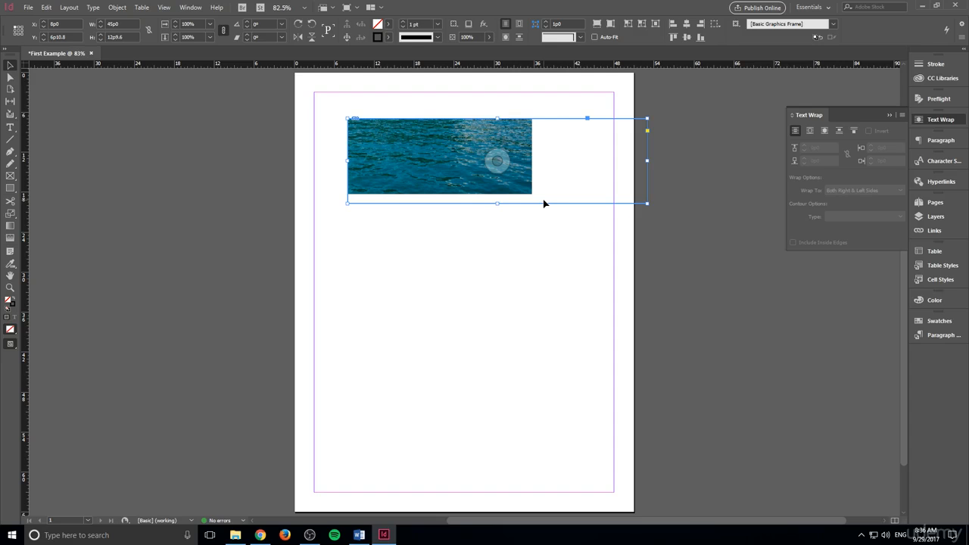
key(ctrl+z)
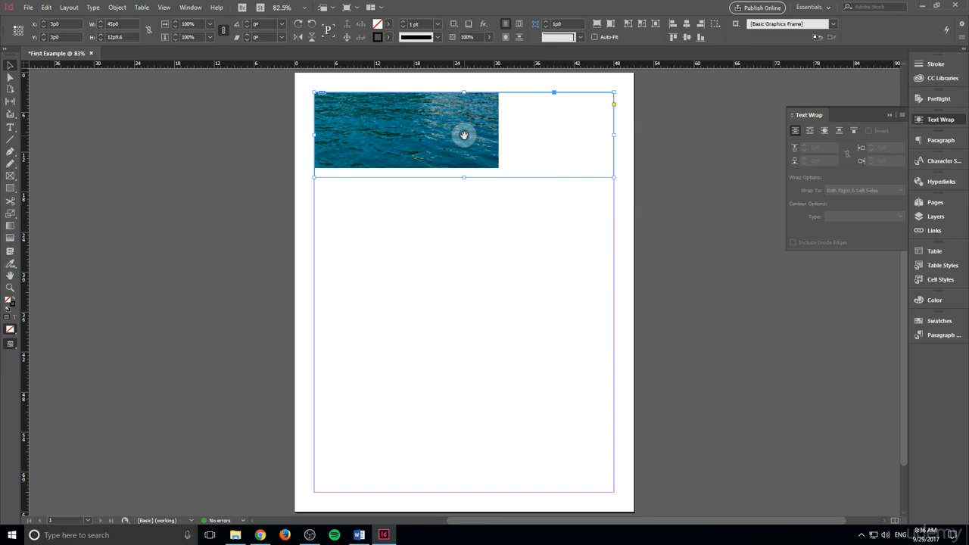
drag(464, 135, 579, 146)
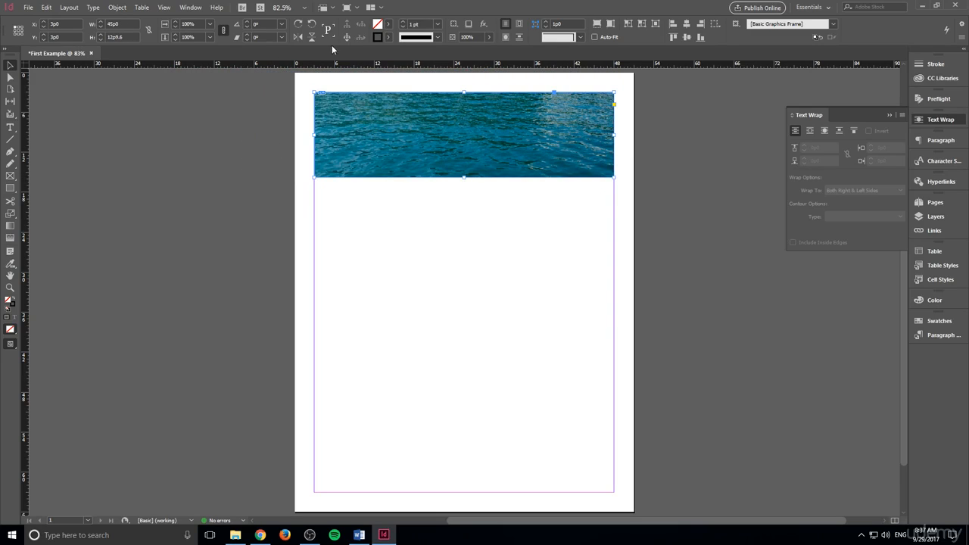
drag(469, 133, 465, 136)
click(345, 183)
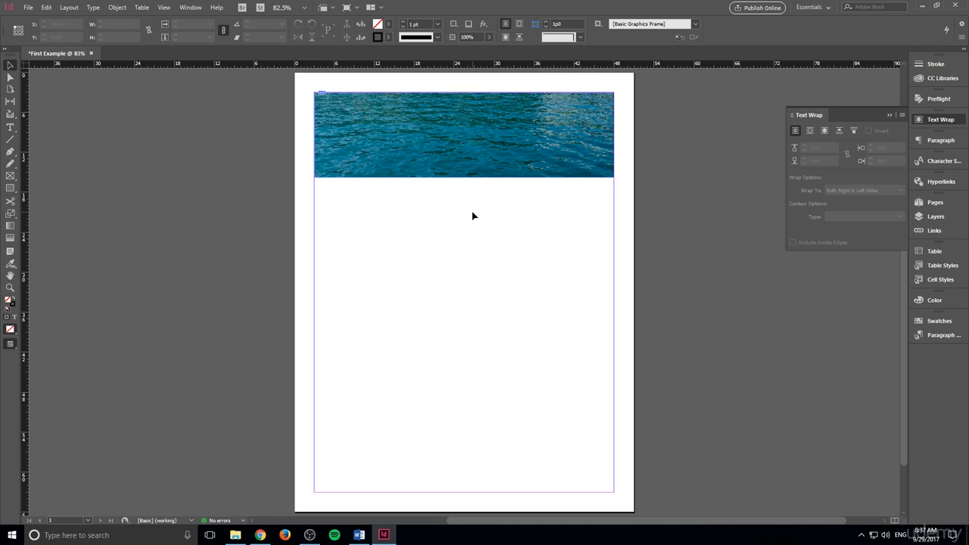
- Add a text frame just inside the edges of the water picture with the title "Sea Adventure"
click(10, 128)
click(48, 131)
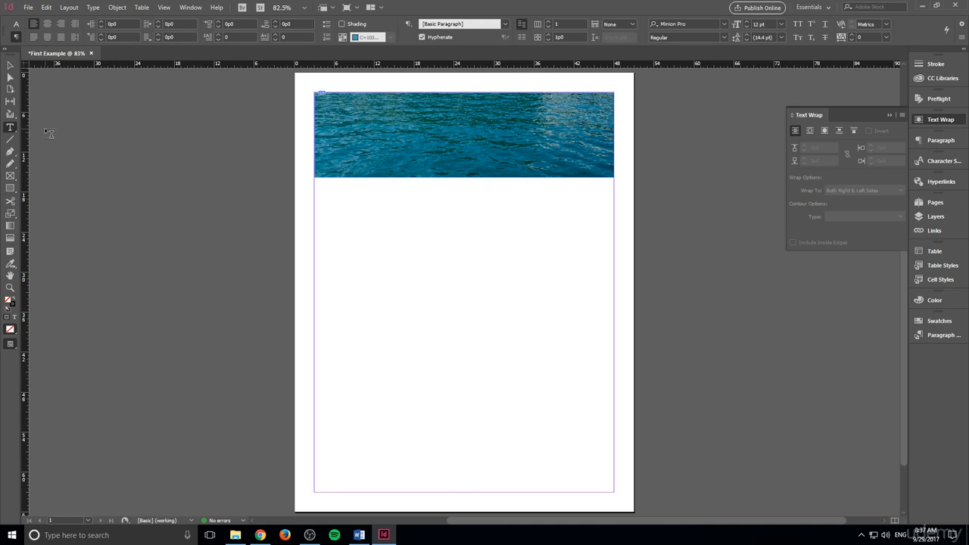
drag(321, 99, 610, 172)
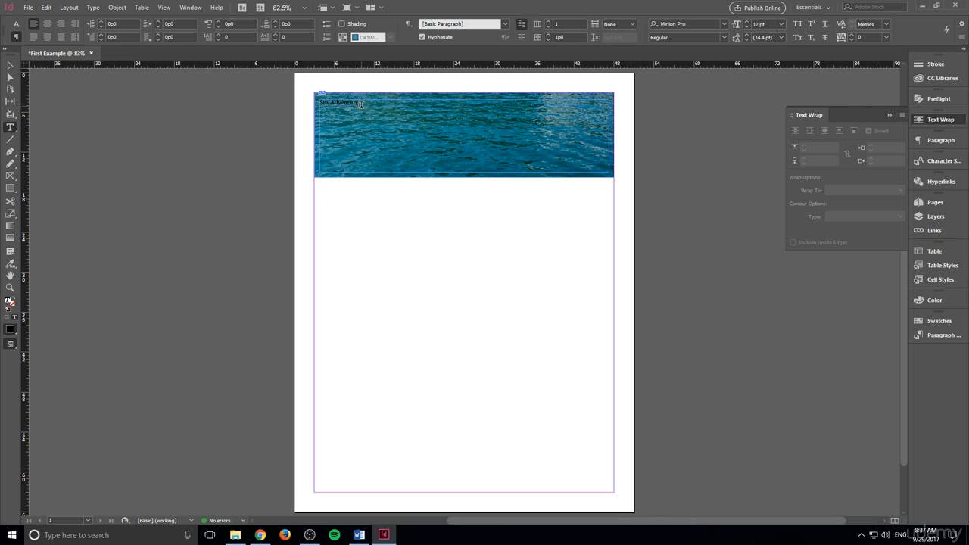
- Set the font size of the "Sea Adventure" title to 89 pt
drag(356, 105, 324, 103)
click(745, 22)
click(745, 22)
click(745, 22)
click(745, 21)
click(745, 22)
click(745, 22)
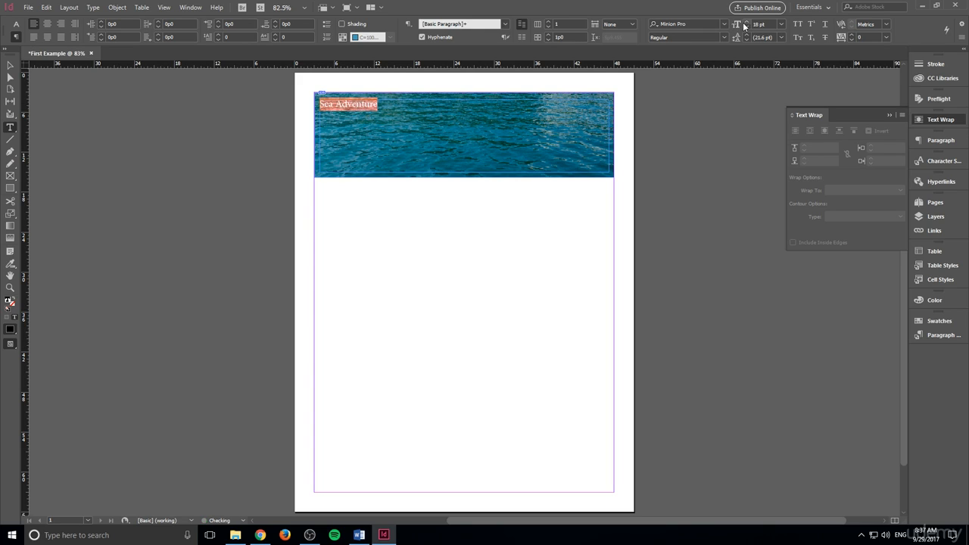
click(745, 23)
click(745, 23)
click(745, 22)
click(745, 23)
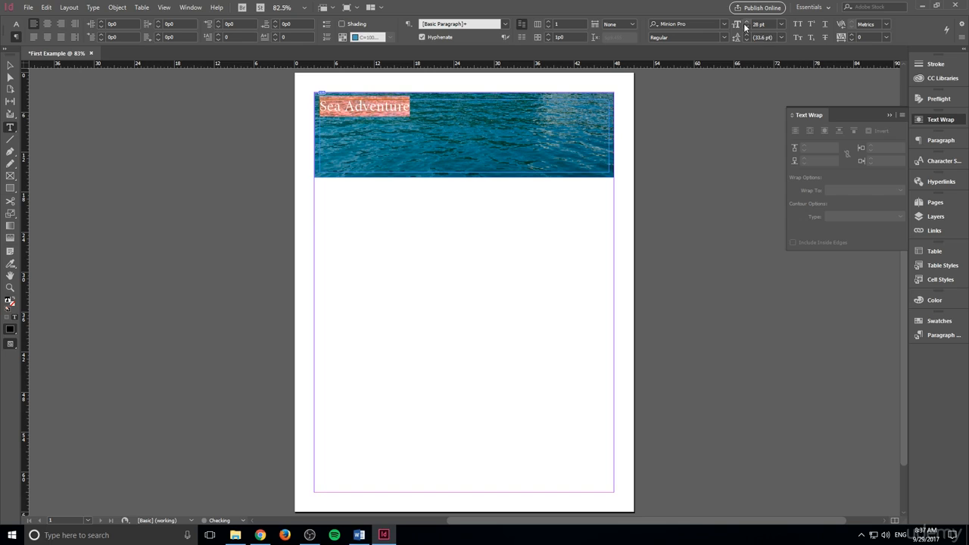
click(745, 23)
click(745, 23)
click(745, 23)
click(745, 23)
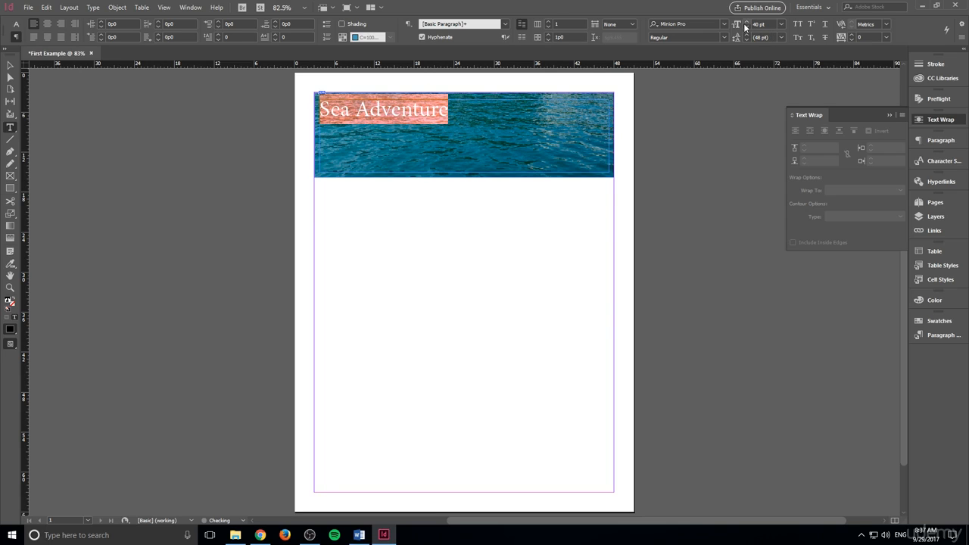
click(745, 22)
click(745, 23)
click(745, 22)
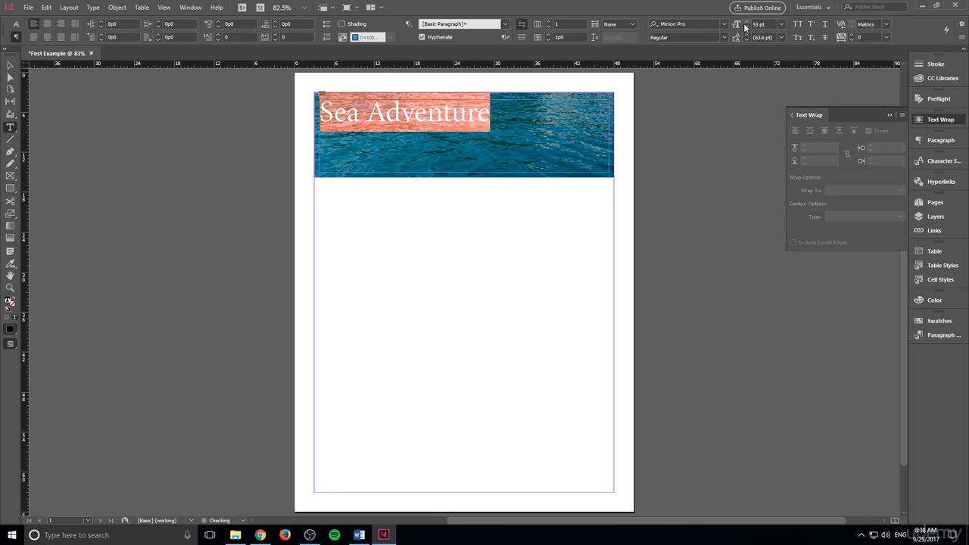
click(745, 23)
click(745, 22)
click(745, 22)
click(745, 23)
click(745, 23)
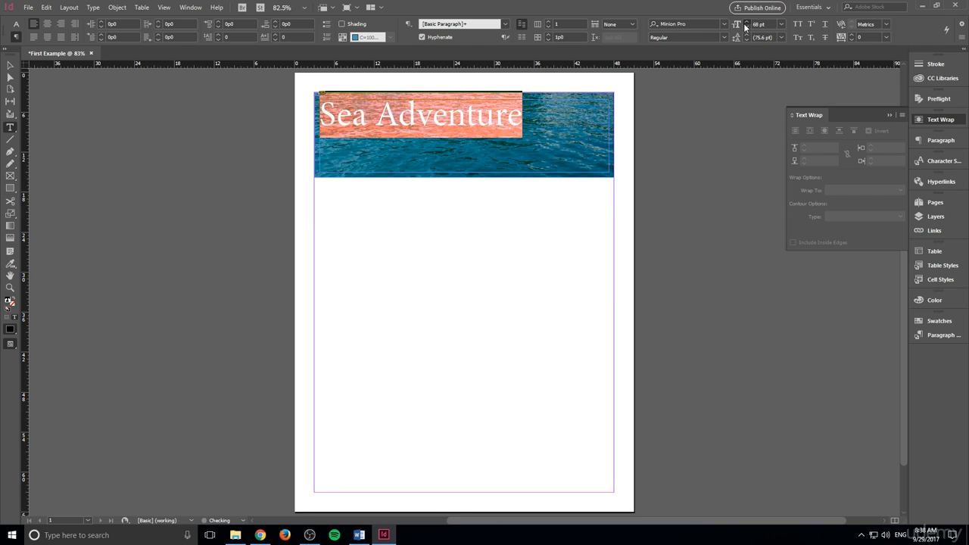
click(745, 22)
click(745, 22)
click(745, 23)
click(745, 23)
click(744, 23)
click(745, 23)
click(745, 23)
click(745, 23)
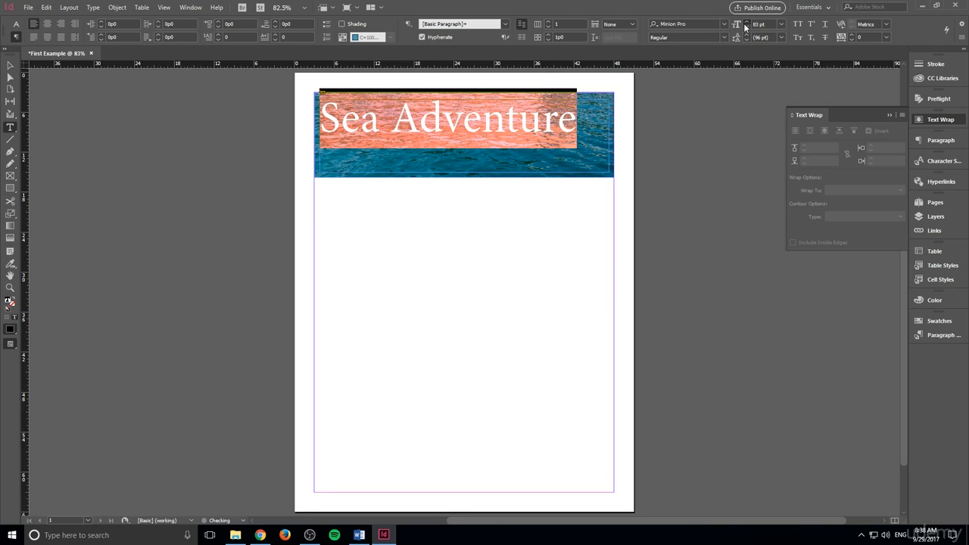
click(745, 23)
click(745, 23)
click(745, 23)
click(745, 23)
click(745, 22)
click(745, 23)
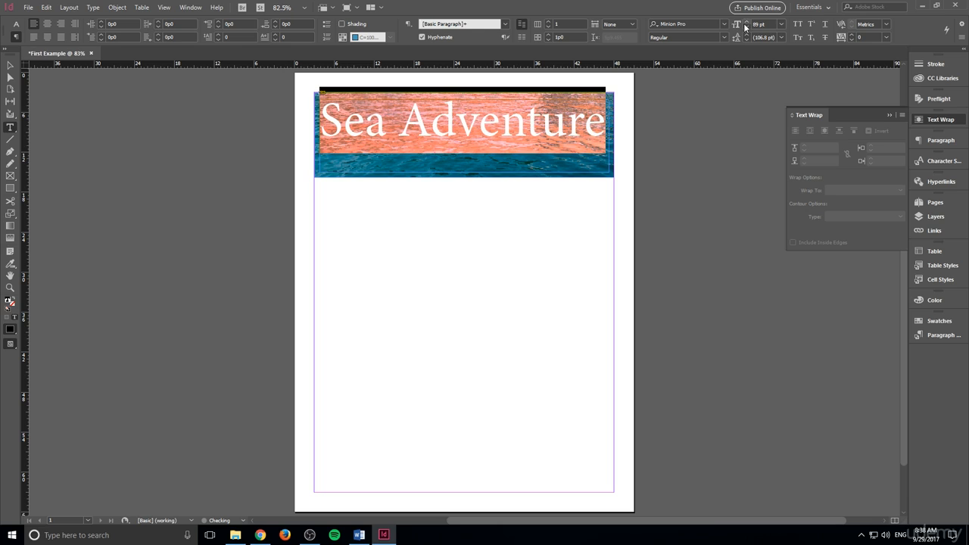
click(457, 130)
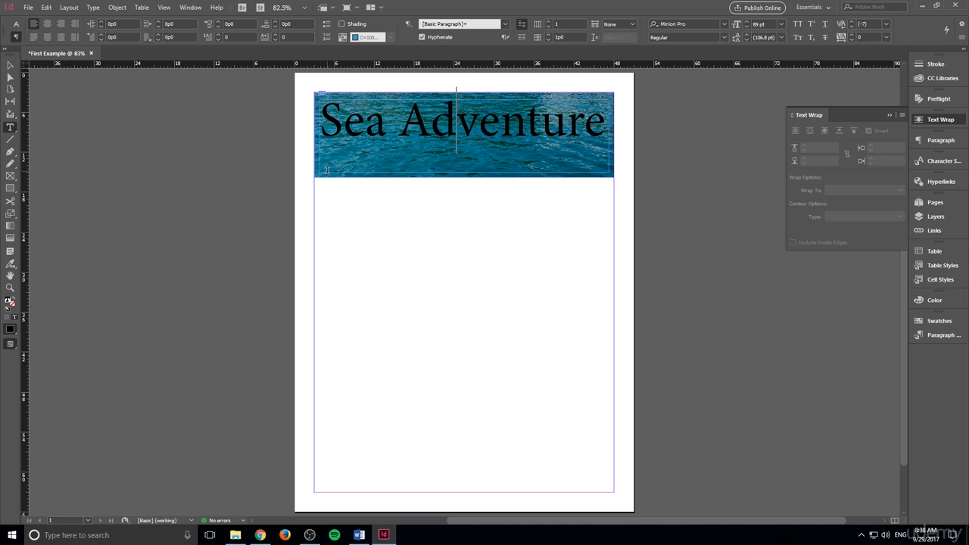
- Center-align the "Sea Adventure" title, shorten its text frame to 6p0, and place the frame midway down the water picture
click(52, 25)
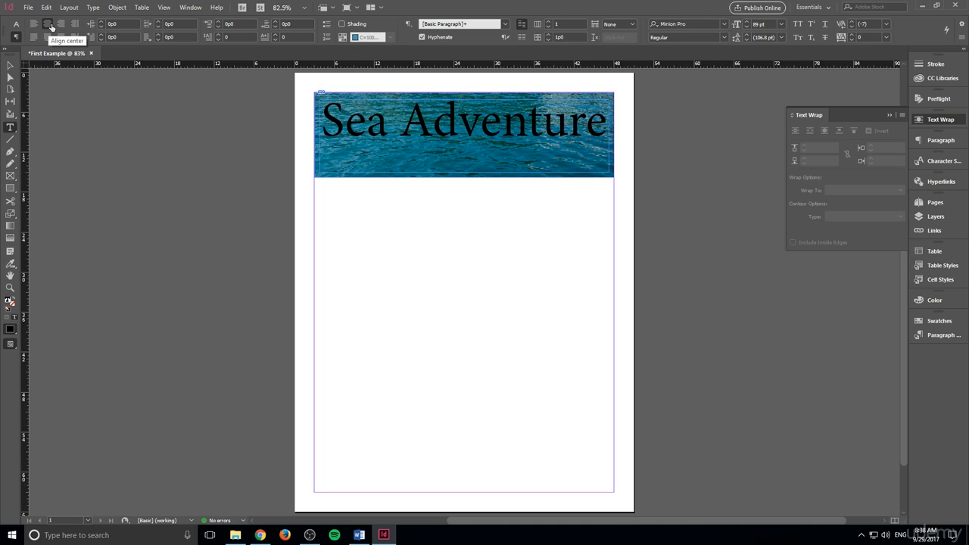
click(11, 66)
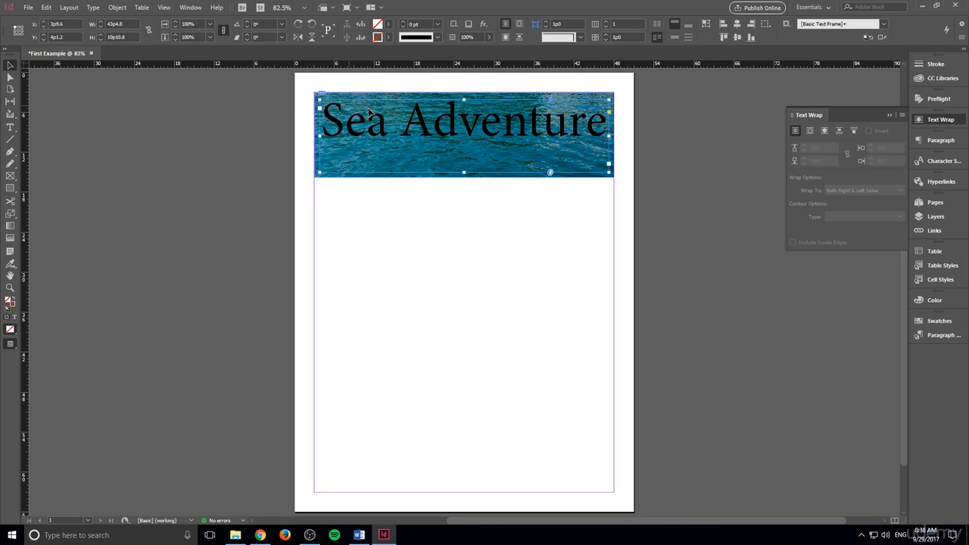
drag(462, 172, 469, 135)
click(468, 205)
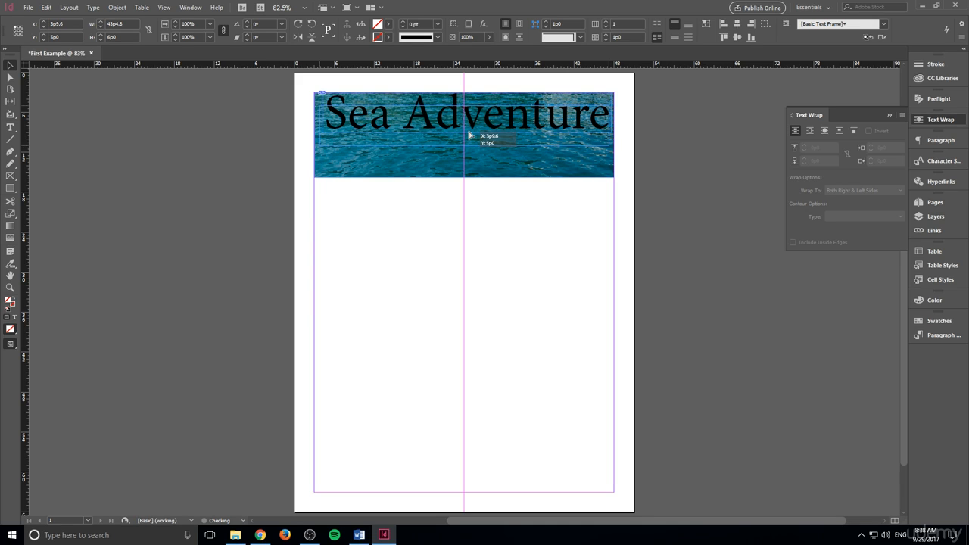
drag(469, 136, 469, 148)
click(502, 218)
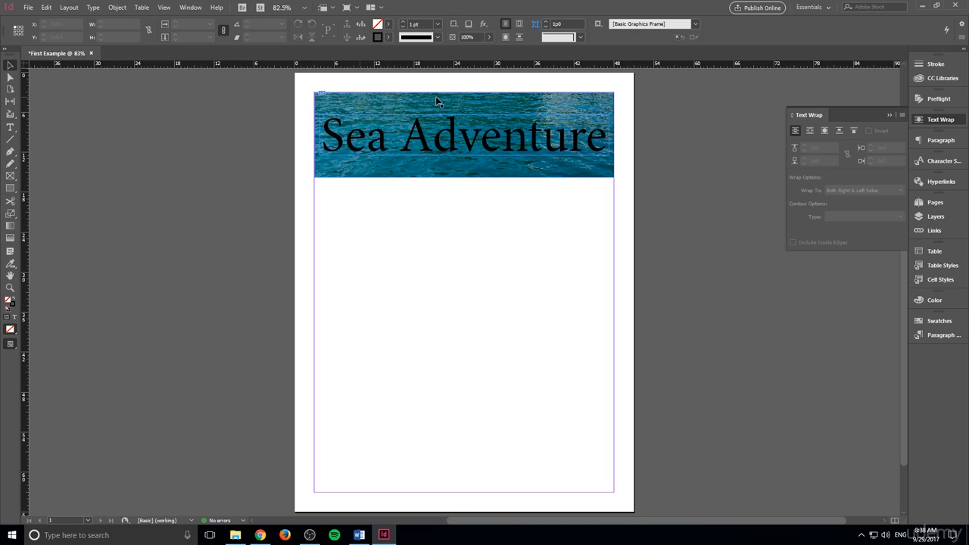
- Recolor the whole "Sea Adventure" title white by setting its black tint to 0%
double_click(480, 137)
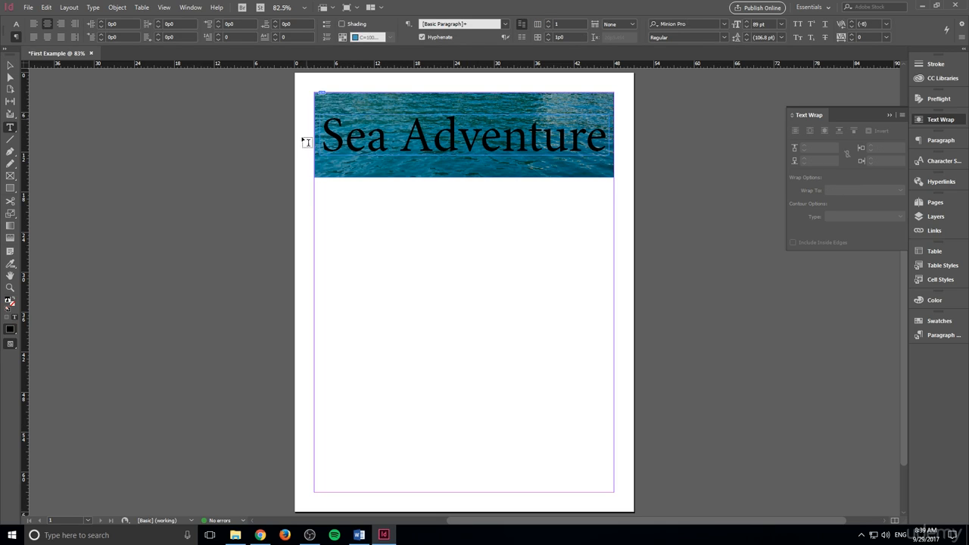
click(530, 200)
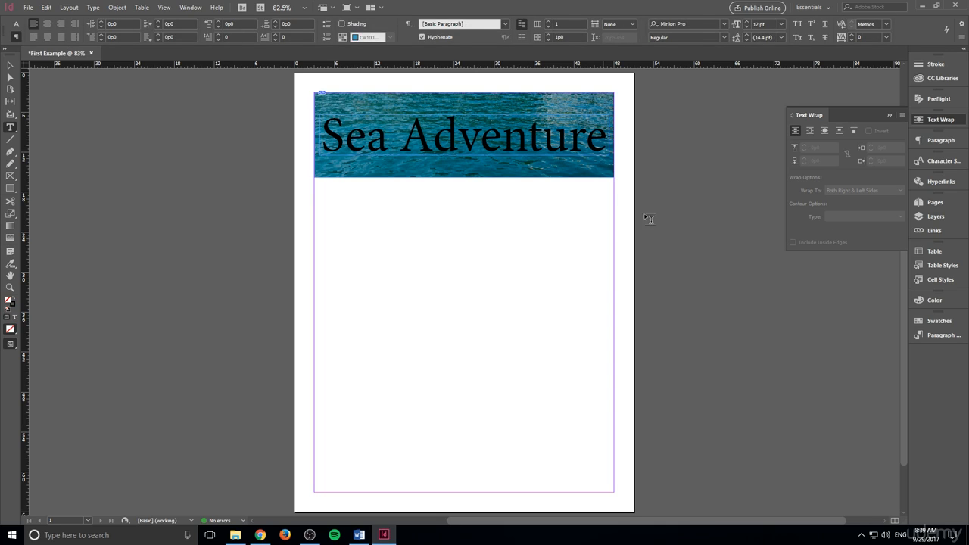
click(508, 129)
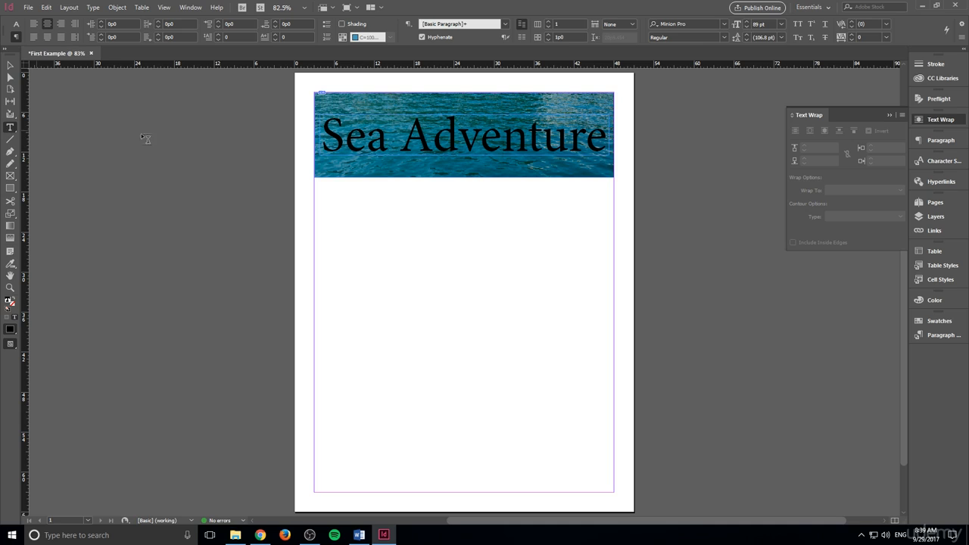
click(457, 138)
drag(605, 136, 249, 138)
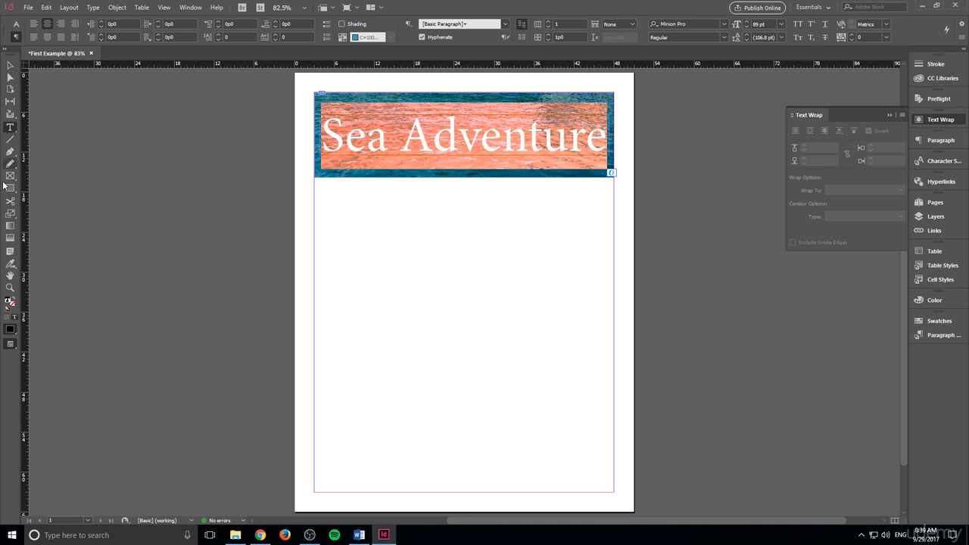
click(9, 331)
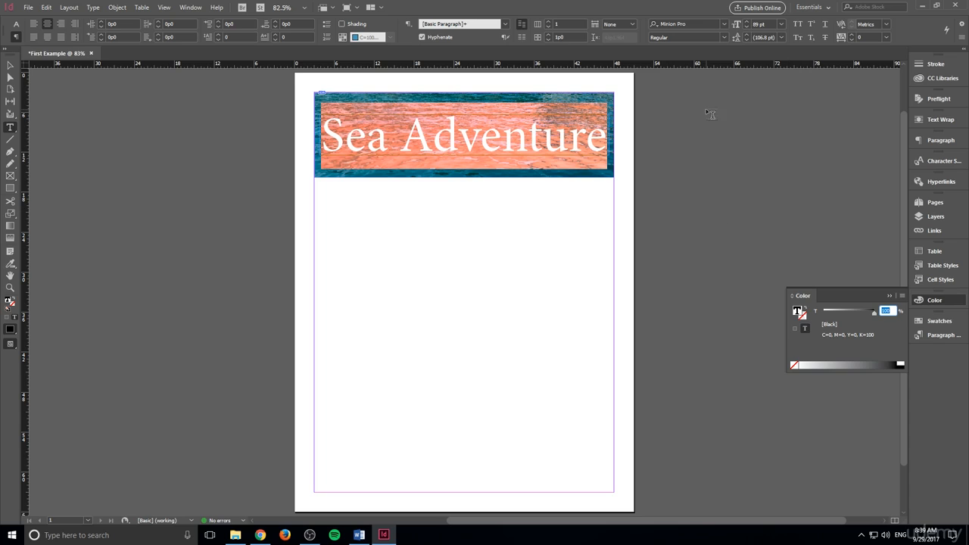
drag(802, 296, 929, 340)
click(933, 335)
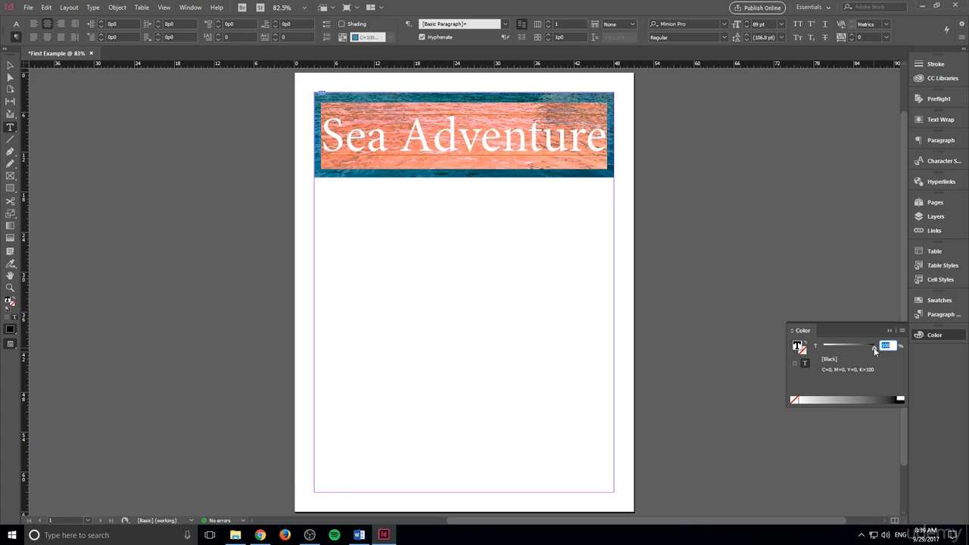
click(585, 367)
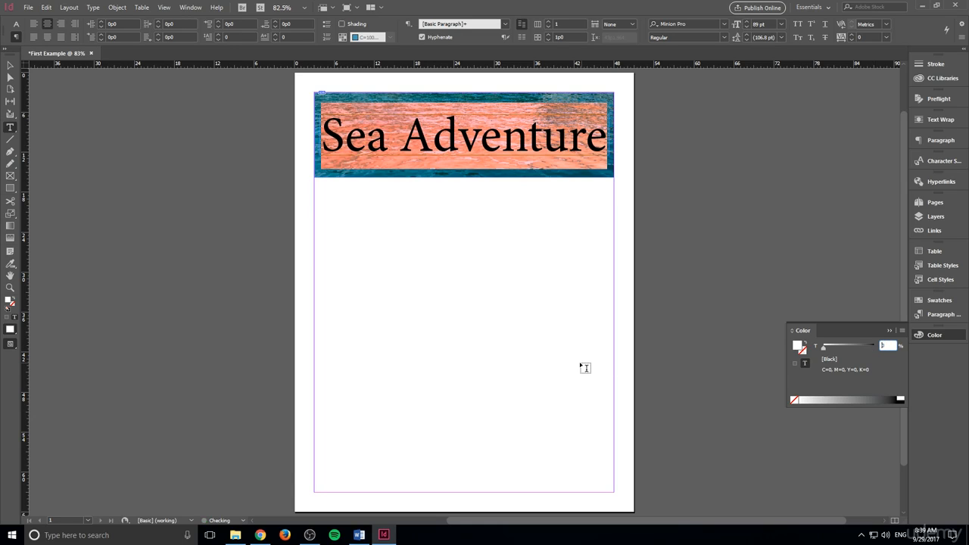
click(9, 65)
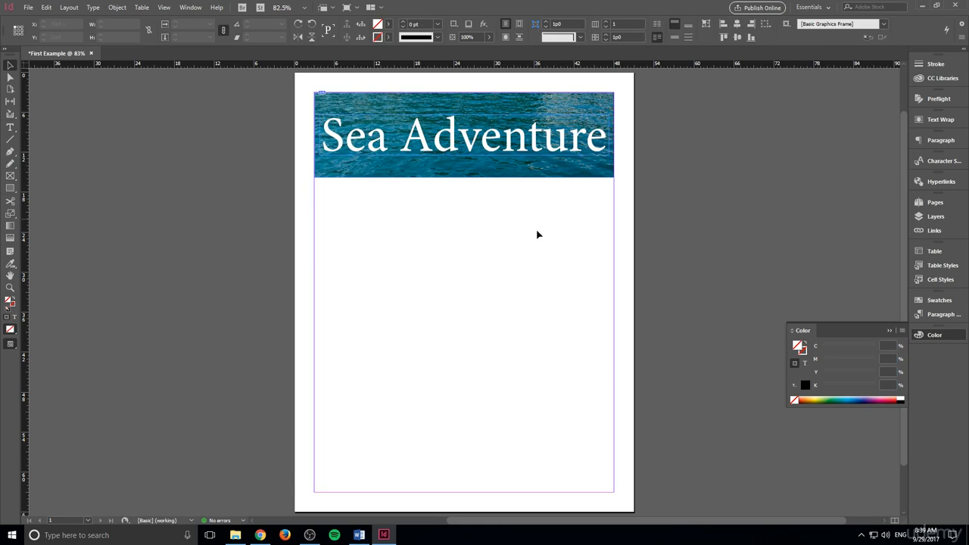
- Set the font style of the whole "Sea Adventure" title to Bold Cond
click(534, 123)
double_click(534, 123)
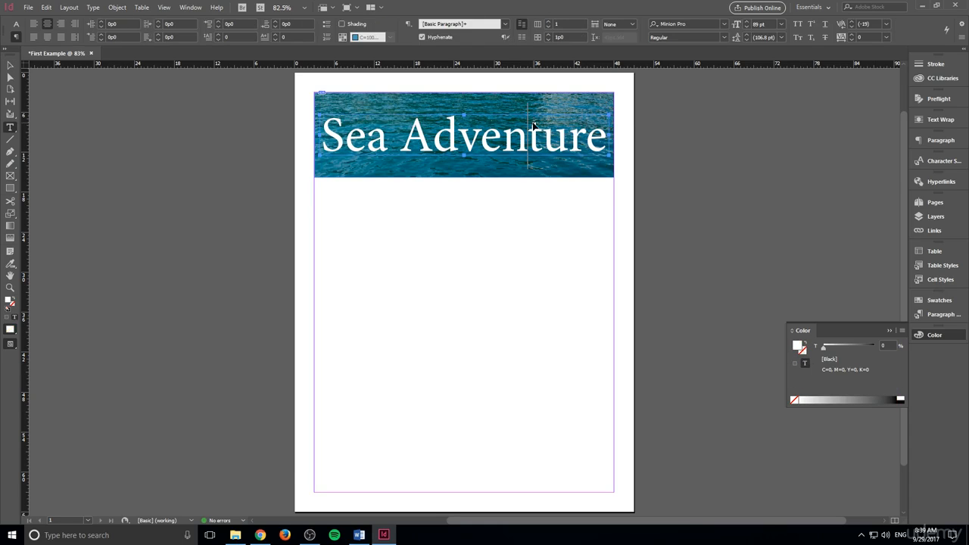
key(ctrl+a)
click(723, 24)
click(723, 24)
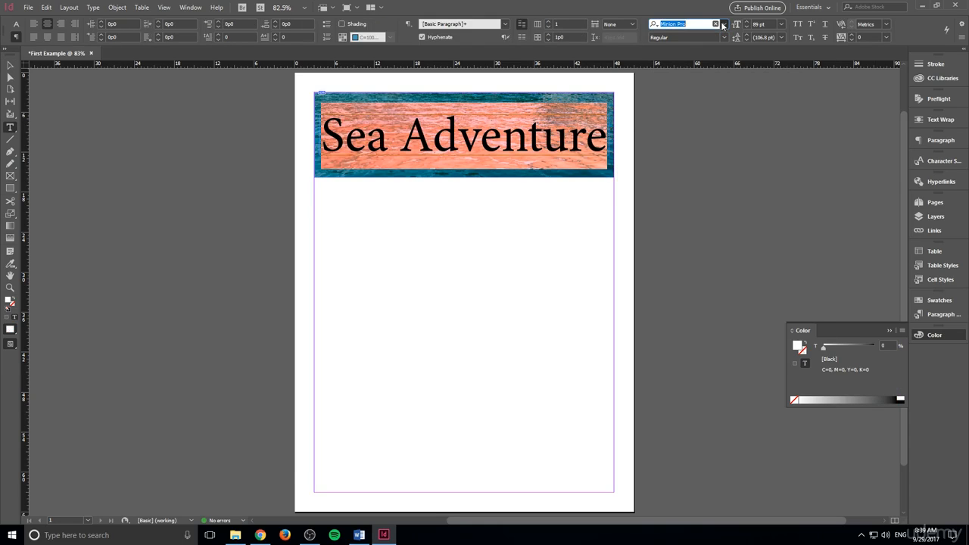
click(721, 37)
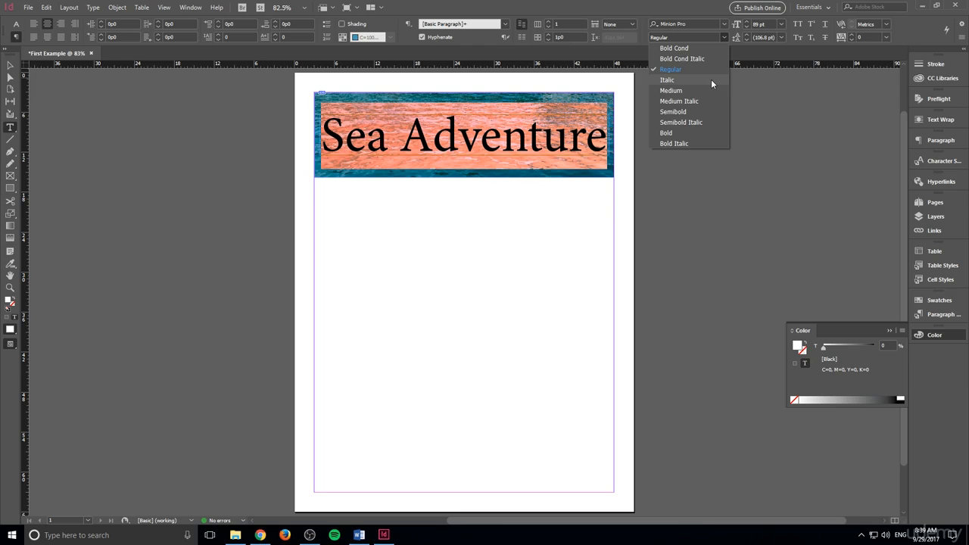
click(687, 47)
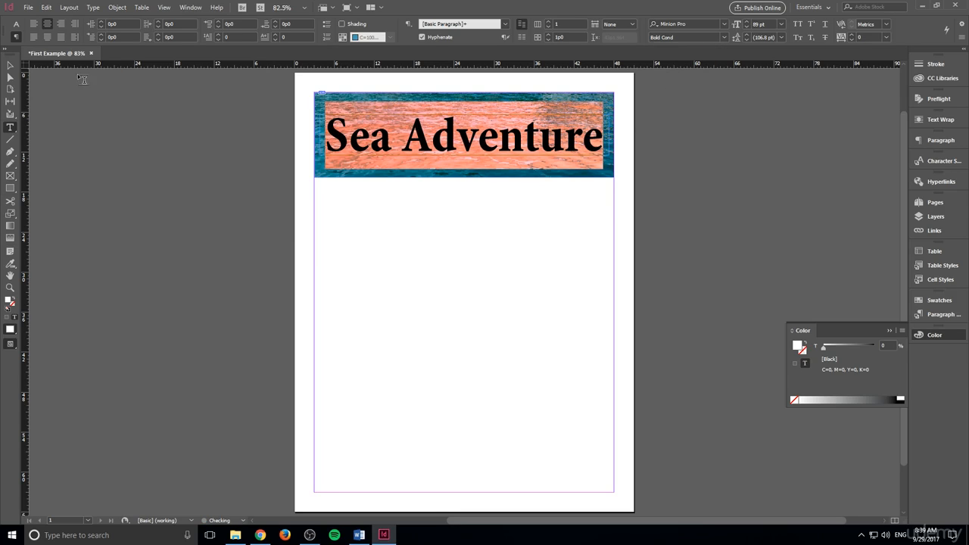
click(10, 65)
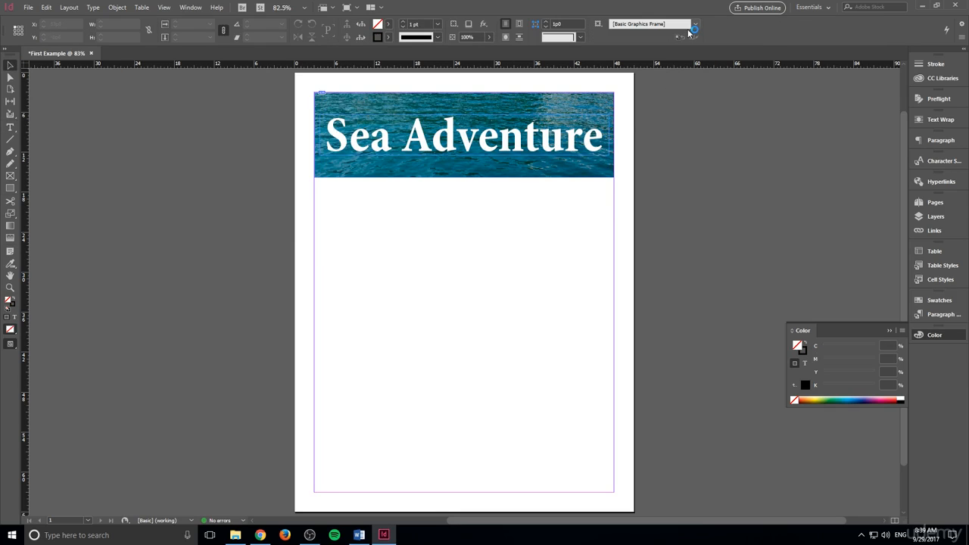
- Try other font families on the whole "Sea Adventure" title and return it to Minion Pro Bold Cond
double_click(480, 137)
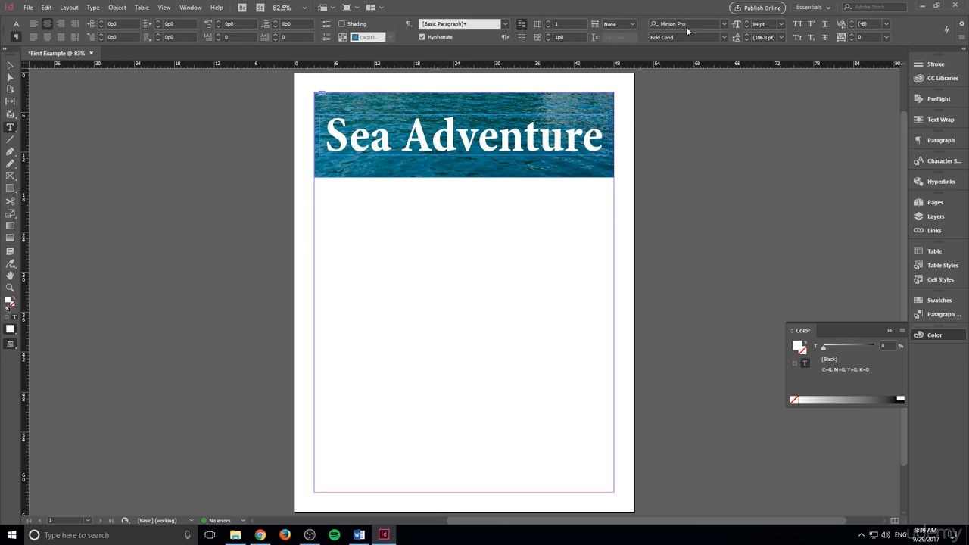
key(ctrl+a)
drag(603, 140, 315, 131)
click(712, 25)
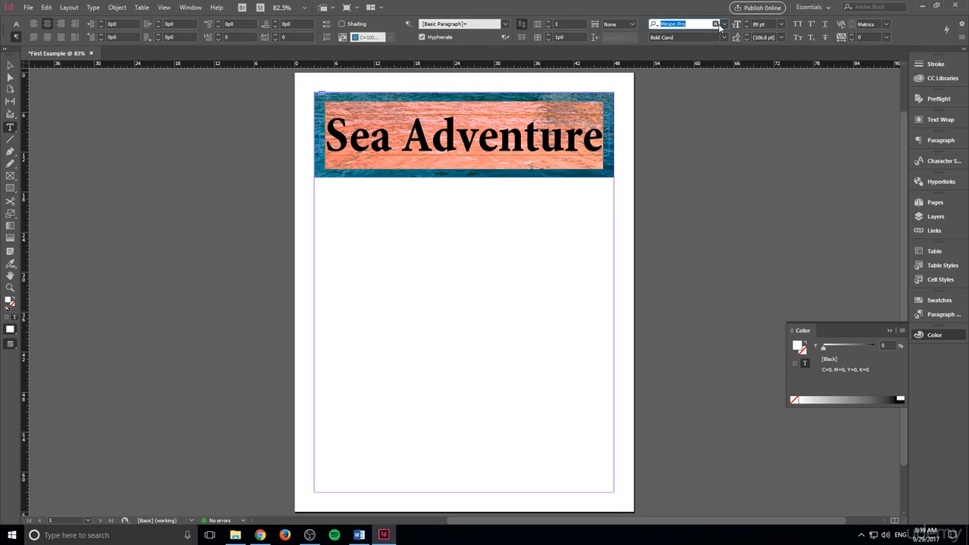
click(724, 25)
click(724, 25)
click(690, 23)
key(Down)
key(Down)
key(Down)
key(Down)
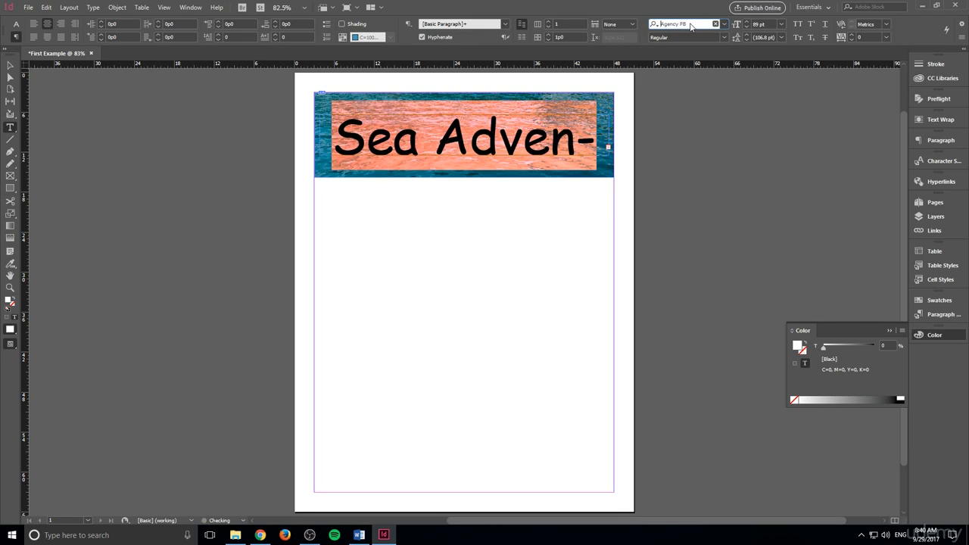
key(Down)
key(Down)
key(Down)
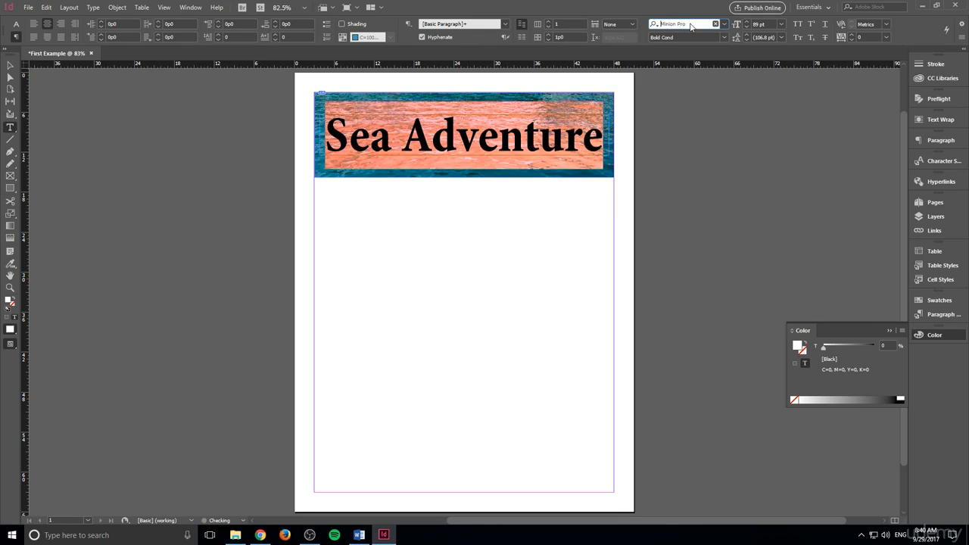
click(669, 140)
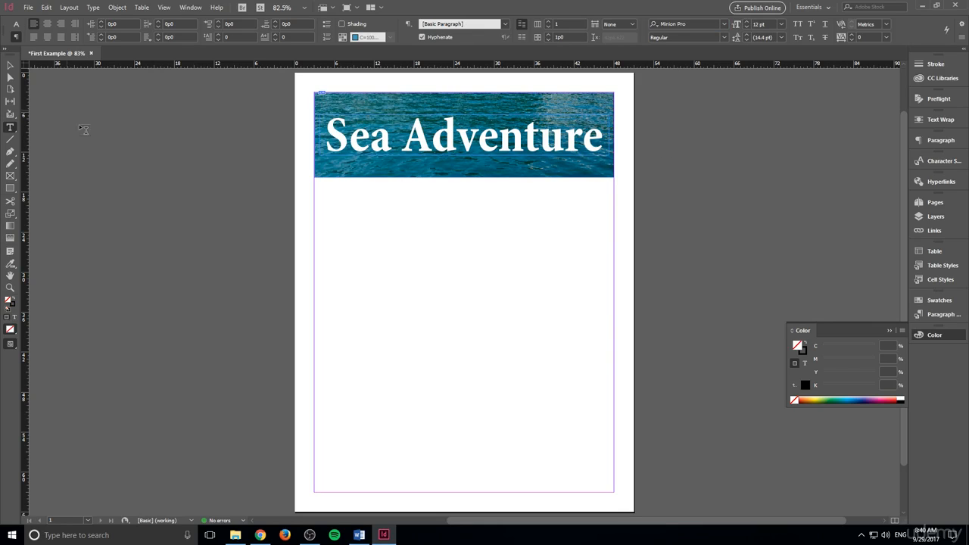
- Compare the page in preview mode and normal view to examine the banner with and without frame edges and margin guides
click(11, 66)
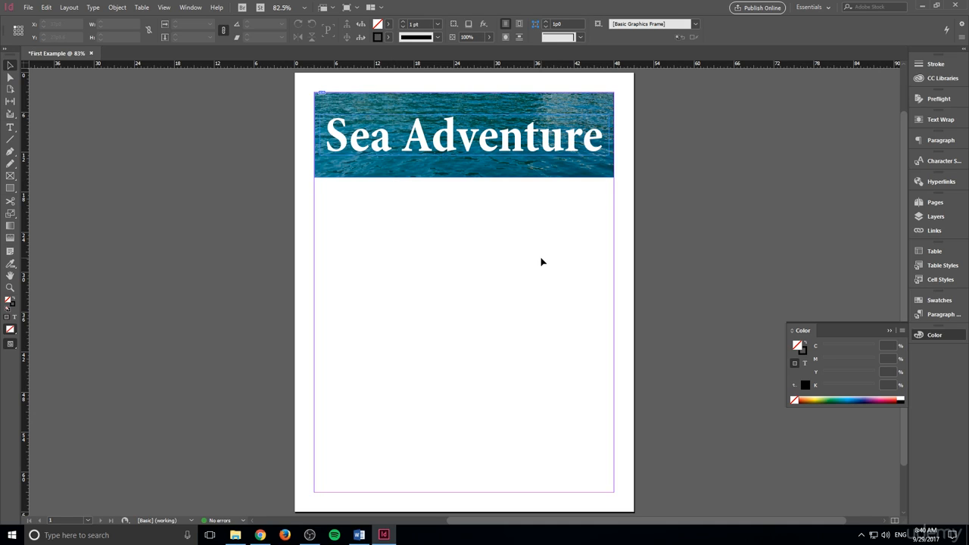
key(w)
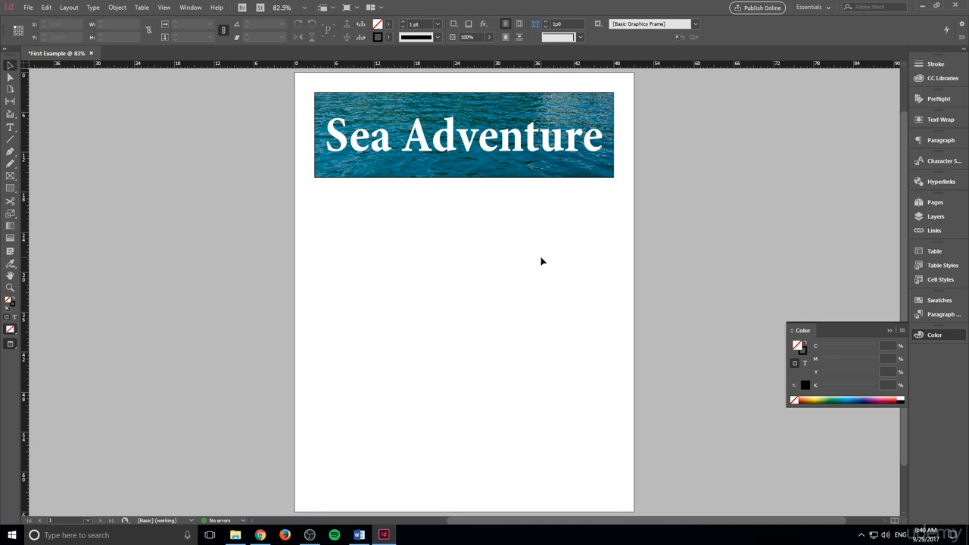
key(w)
key(w)
key(w)
key(w)
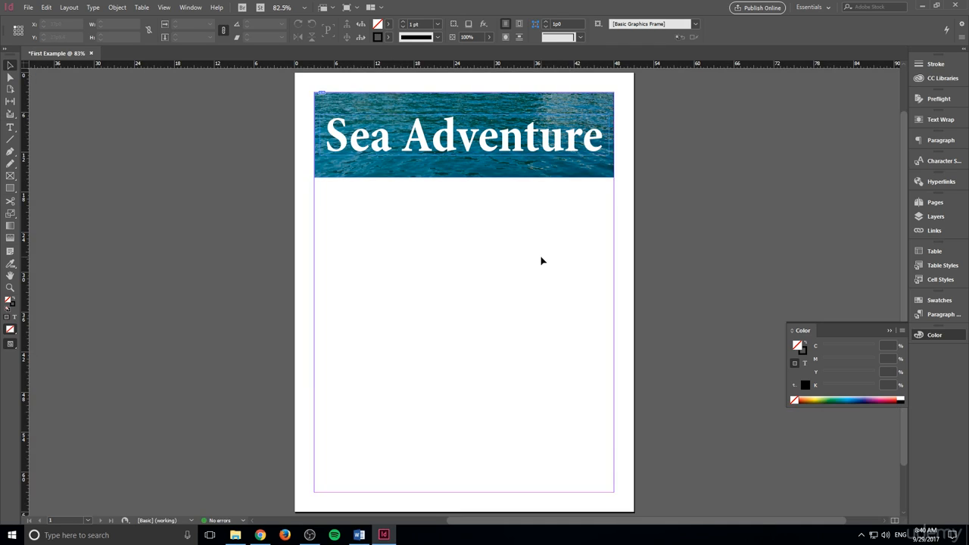
key(w)
key(w)
key(w)
key(w)
scroll(497, 234, down, 1)
scroll(485, 300, up, 2)
scroll(519, 270, down, 1)
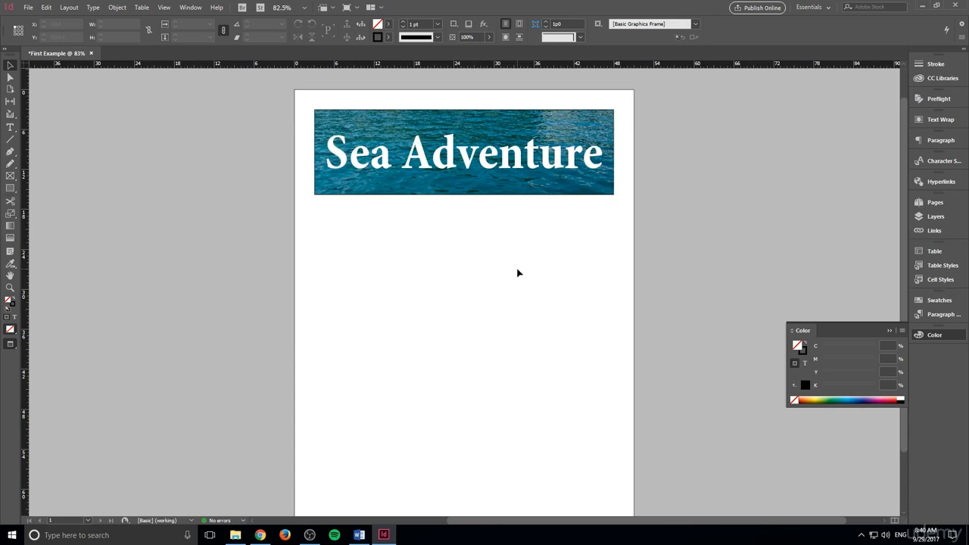
key(w)
scroll(522, 248, down, 2)
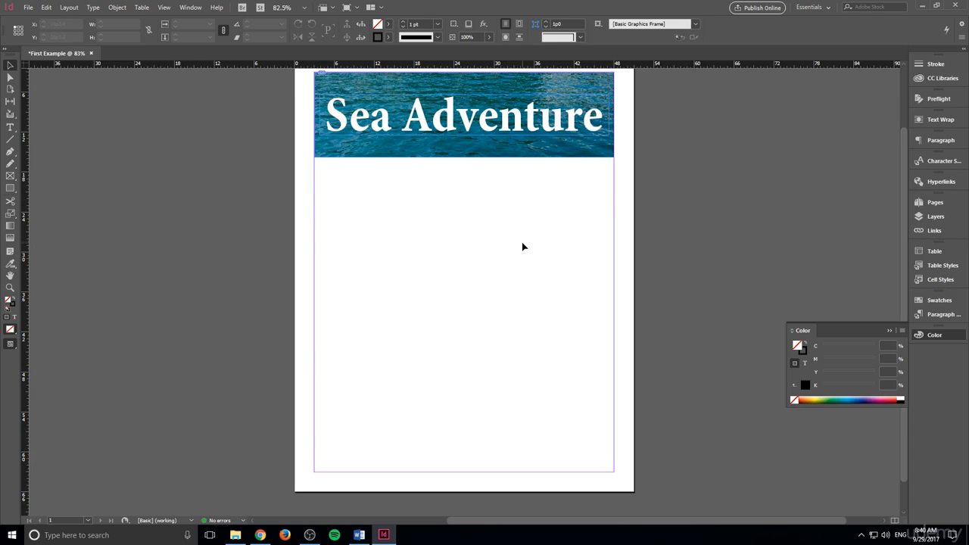
scroll(555, 254, up, 2)
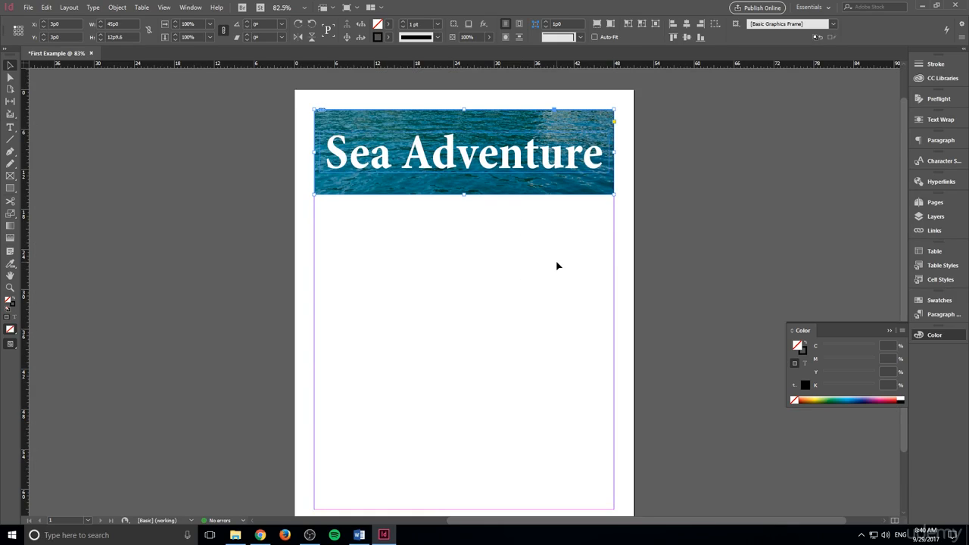
key(w)
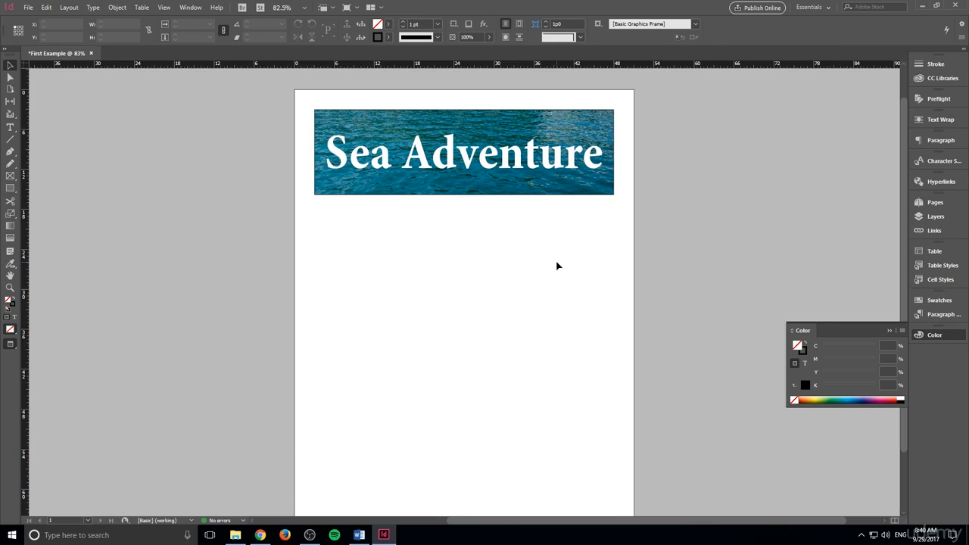
key(w)
key(w)
key(w)
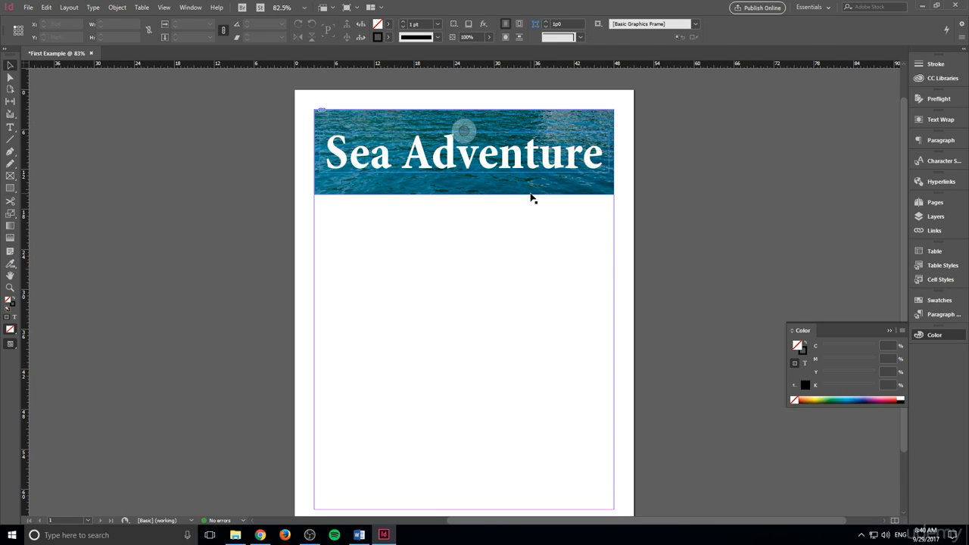
- Select the water picture's frame to check its outline, and view the banner without guides in preview mode
click(530, 196)
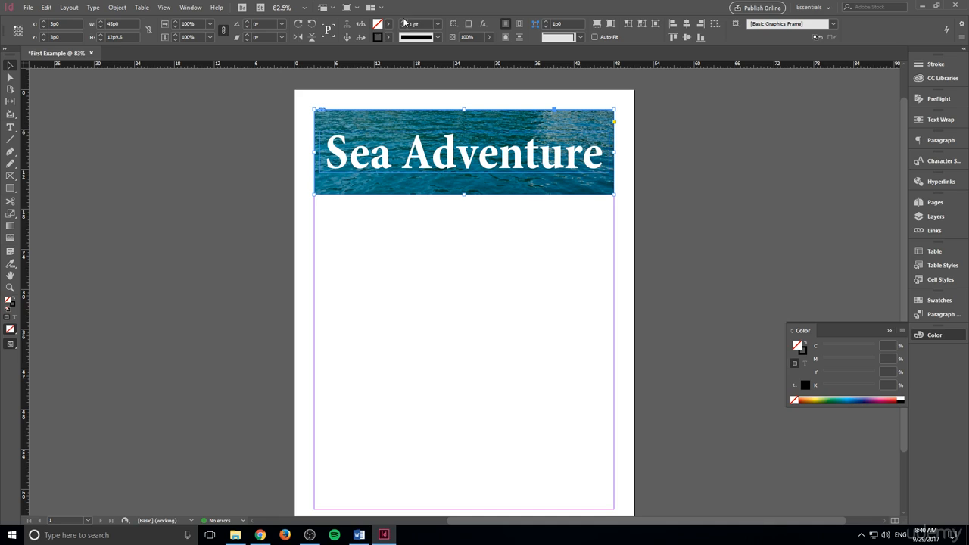
click(463, 304)
key(w)
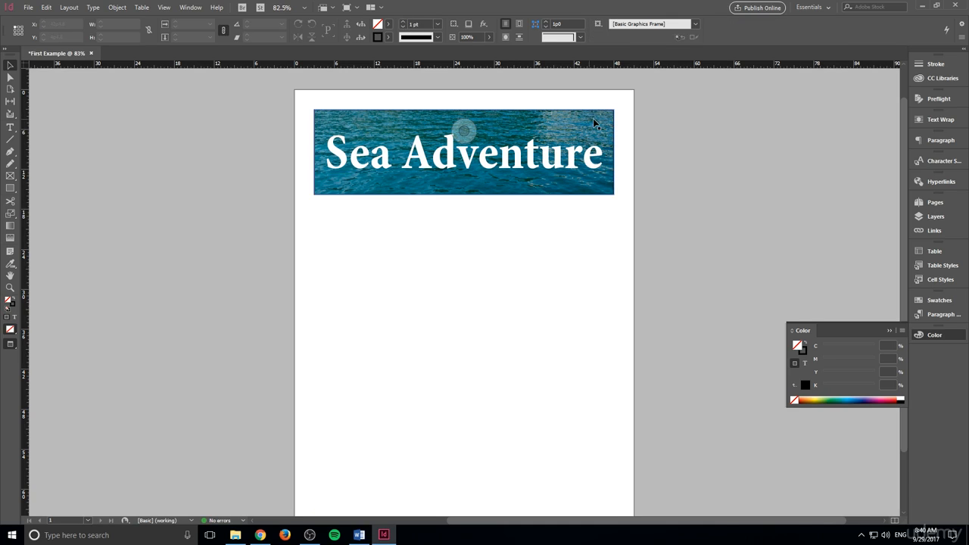
key(w)
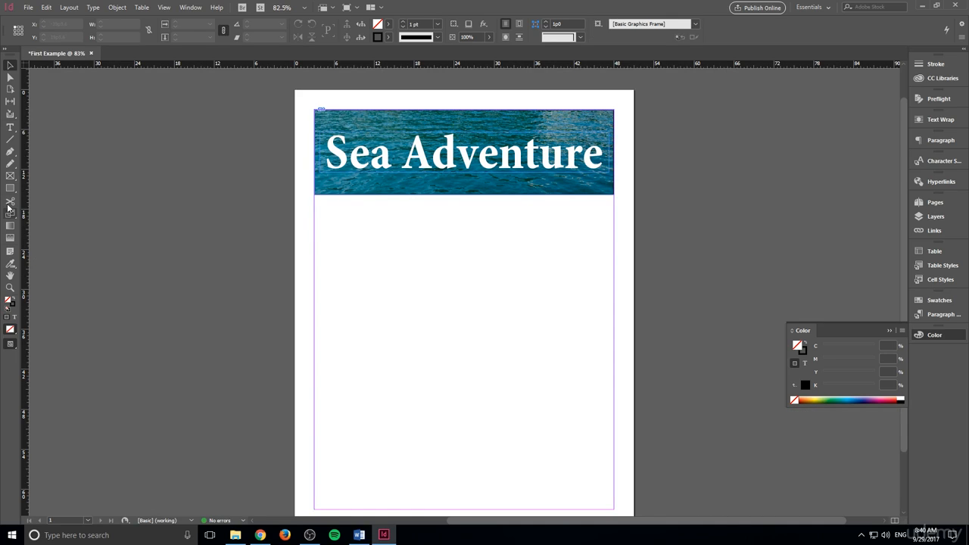
- Draw a vertical line about 37p9.6 long down the middle of the page, starting just below the banner
click(10, 140)
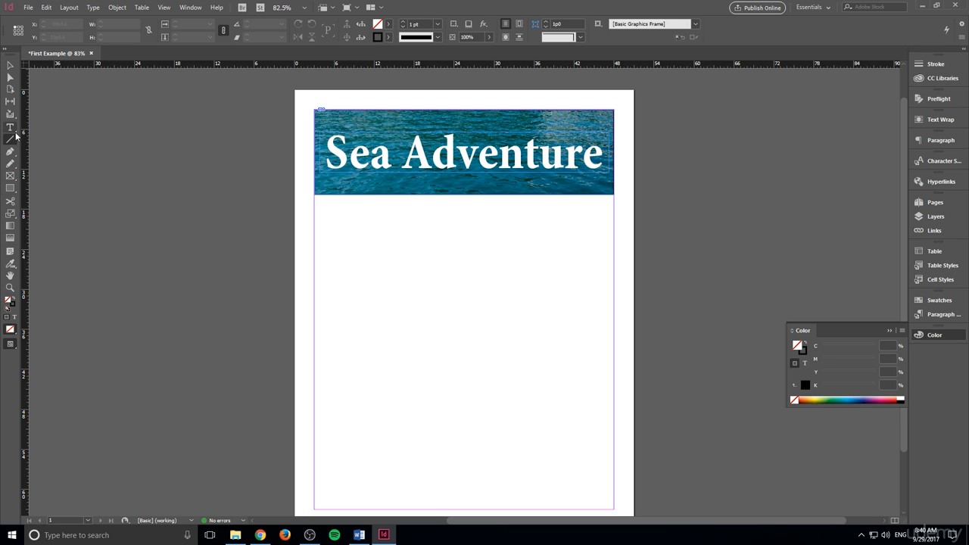
scroll(456, 183, down, 1)
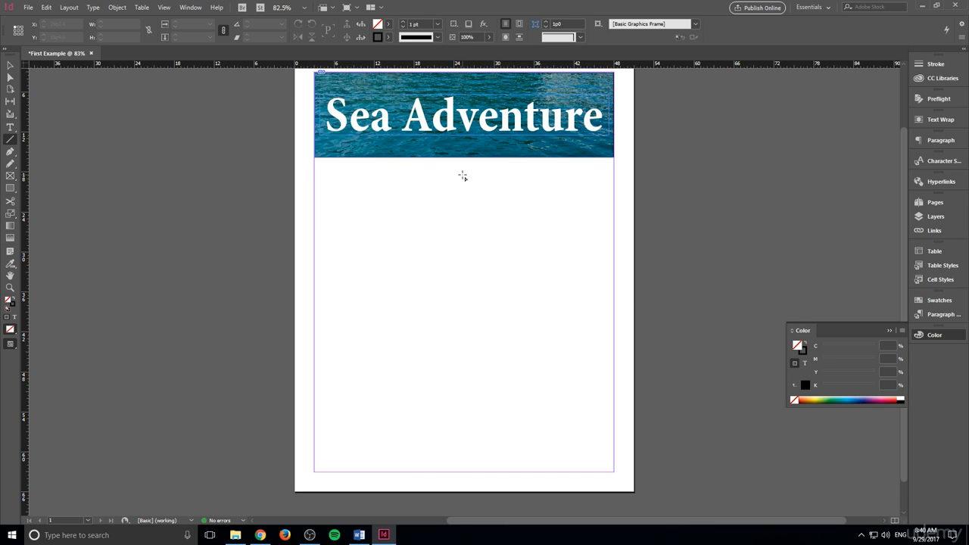
right_click(463, 177)
click(462, 176)
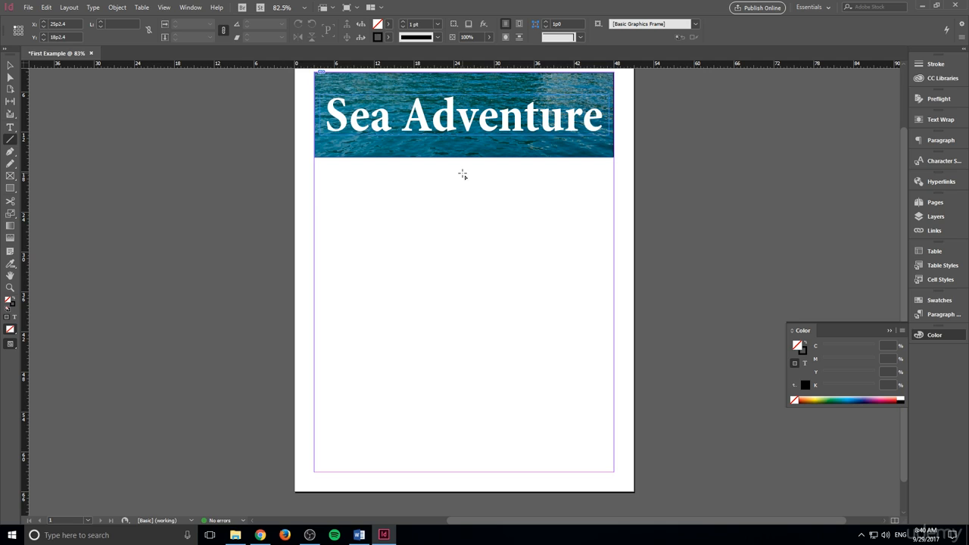
drag(462, 175, 374, 411)
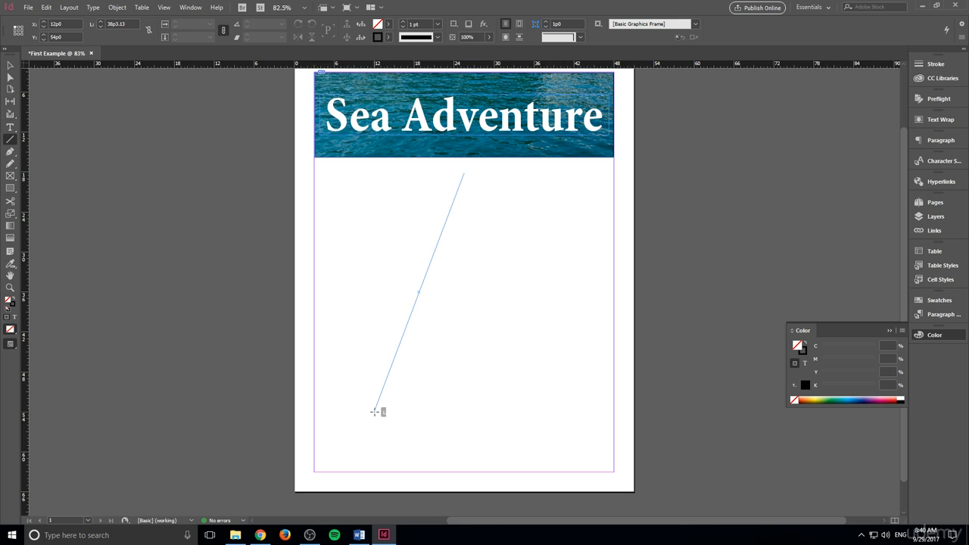
key(shift)
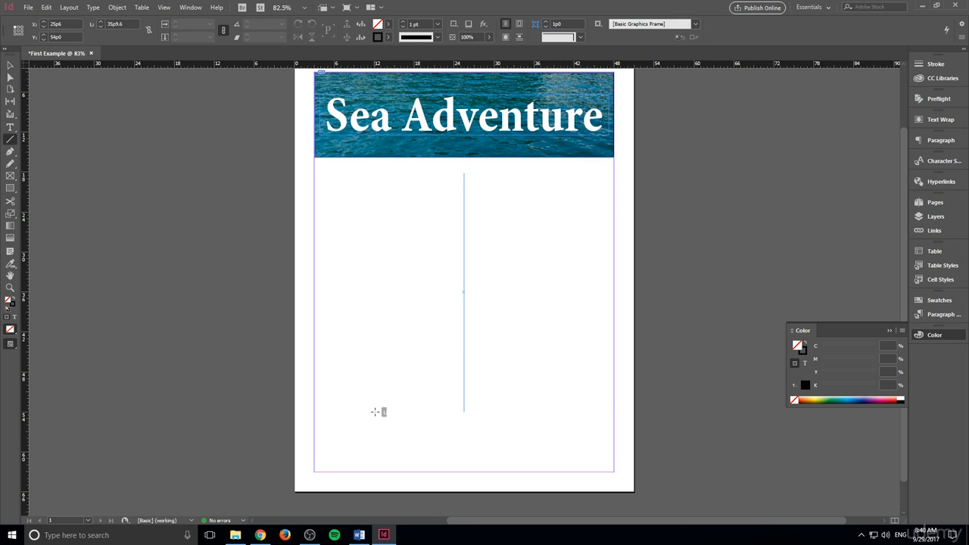
drag(374, 411, 467, 426)
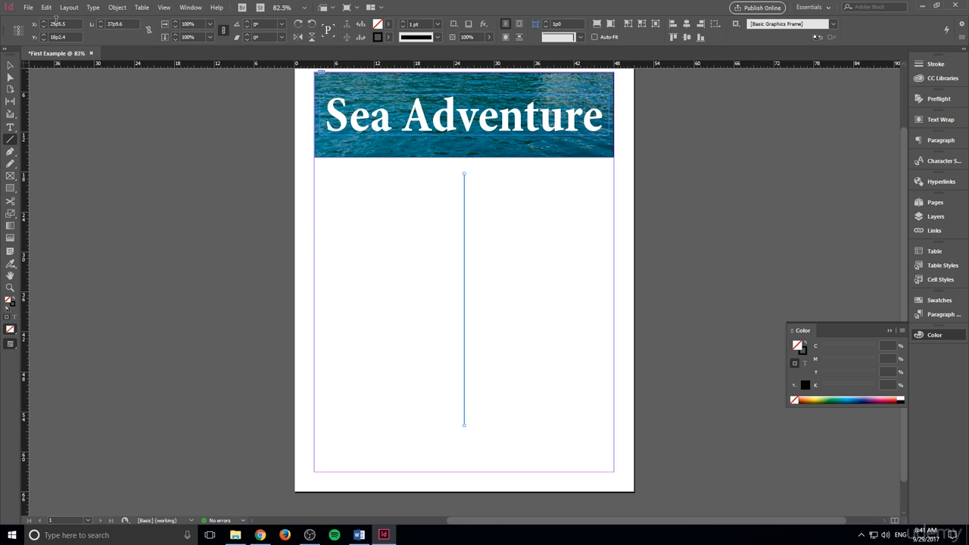
- Nudge the vertical line slightly upward and set its stroke weight to 2 pt
click(9, 65)
mouse_move(465, 210)
mouse_down()
mouse_move(467, 233)
mouse_move(464, 204)
mouse_up()
click(637, 387)
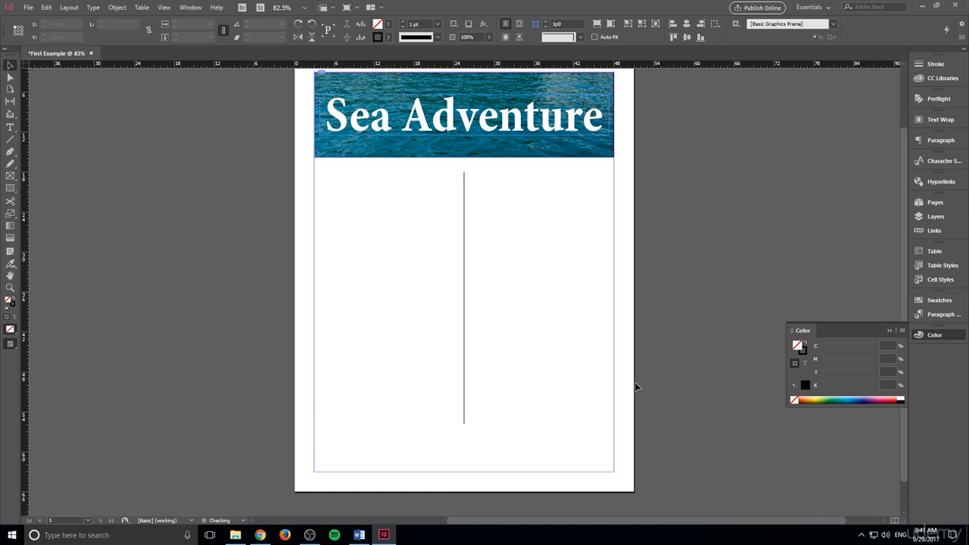
click(464, 275)
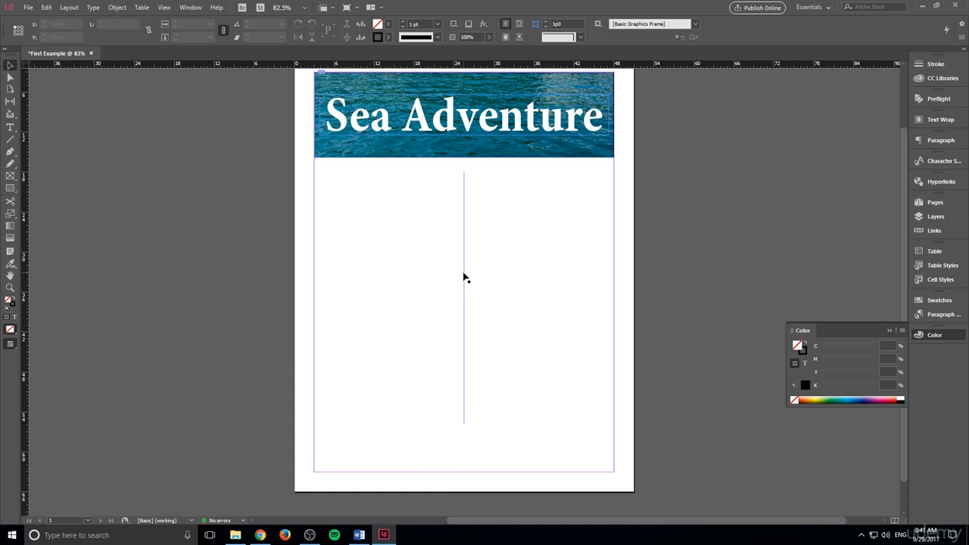
click(403, 21)
click(500, 332)
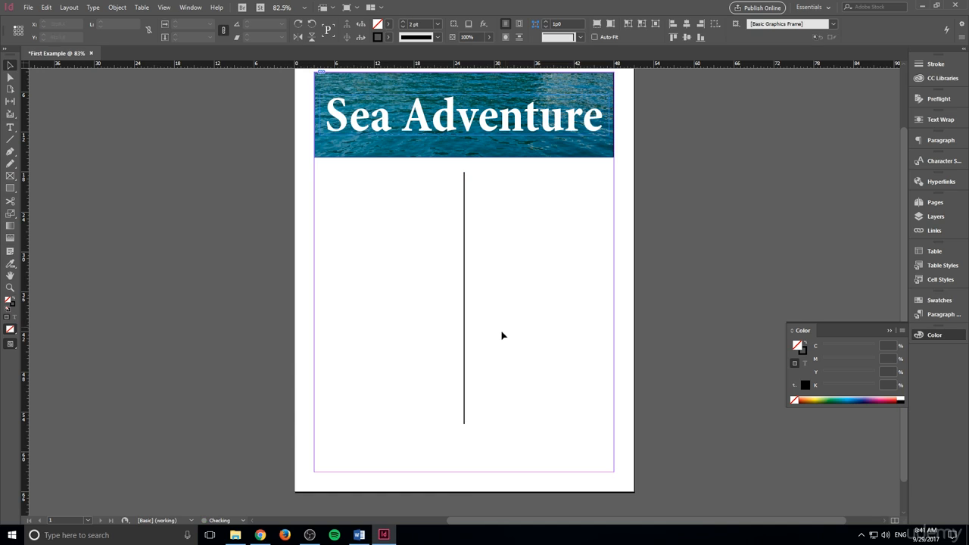
- Draw a text frame about 19p10.8 wide and 43p10.8 high left of the line and shift it to X 4p6
click(10, 128)
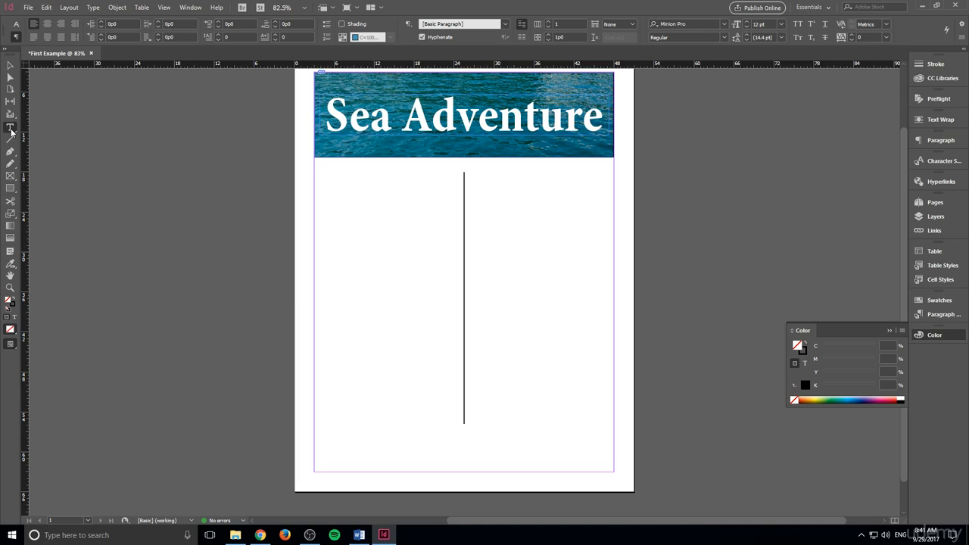
drag(317, 169, 449, 460)
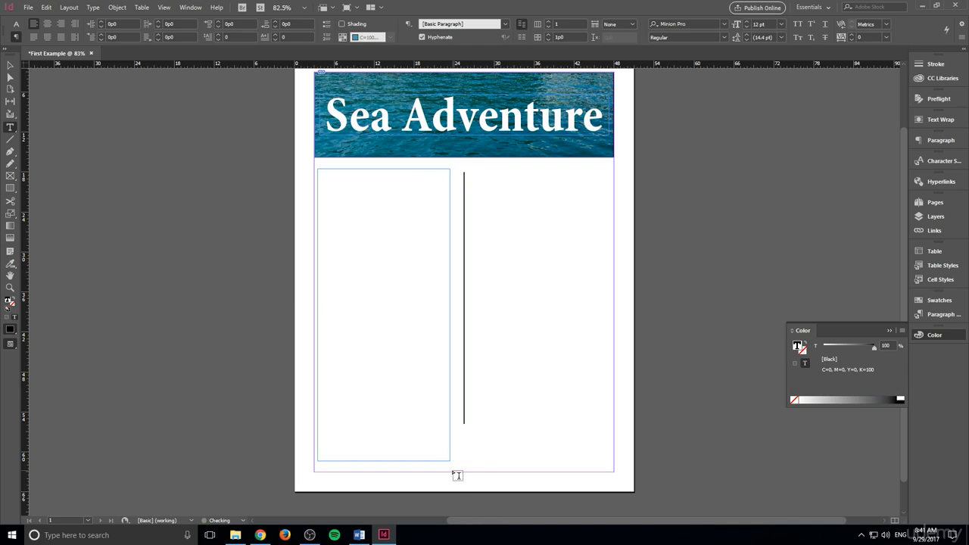
click(10, 65)
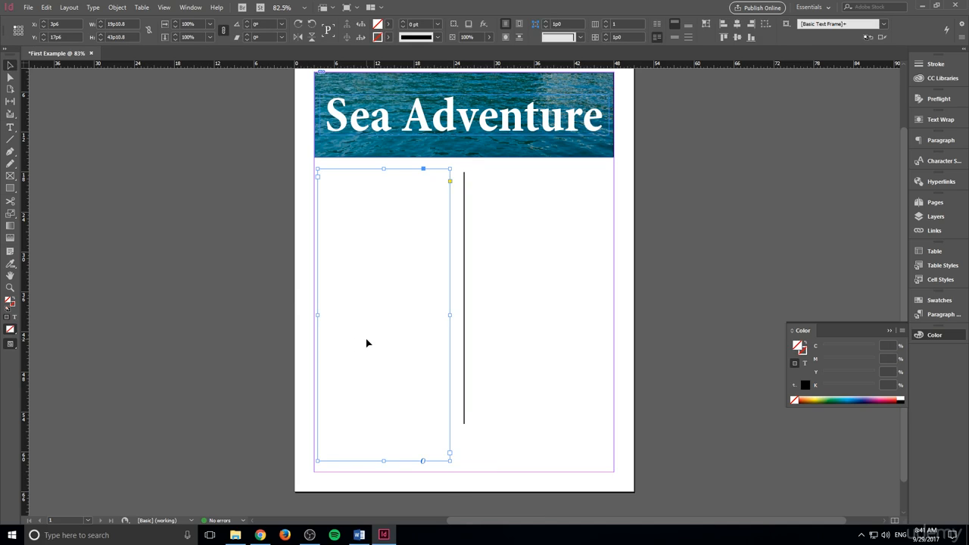
drag(366, 343, 373, 343)
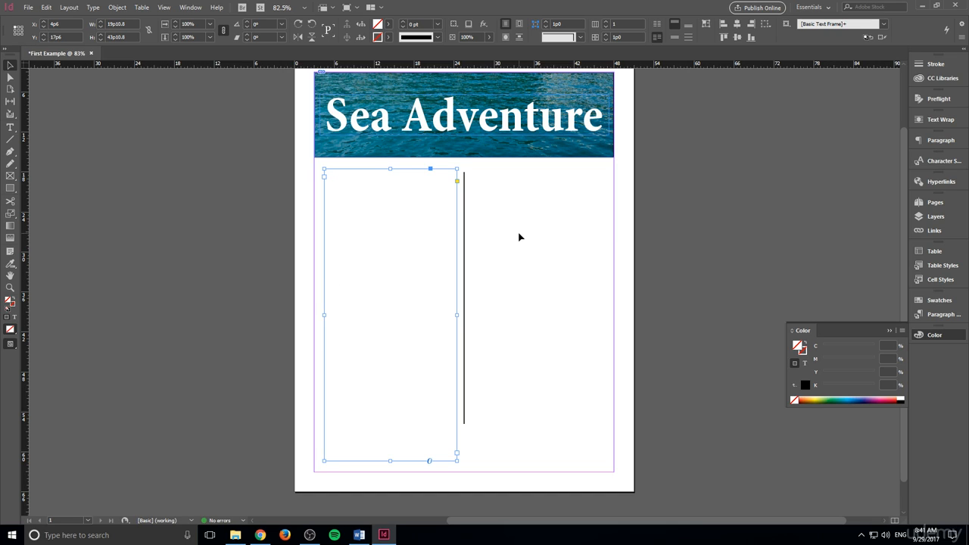
- Duplicate the left text frame and align the copy right of the line at about X 26p7.2, Y 17p6
drag(519, 238, 572, 258)
right_click(446, 275)
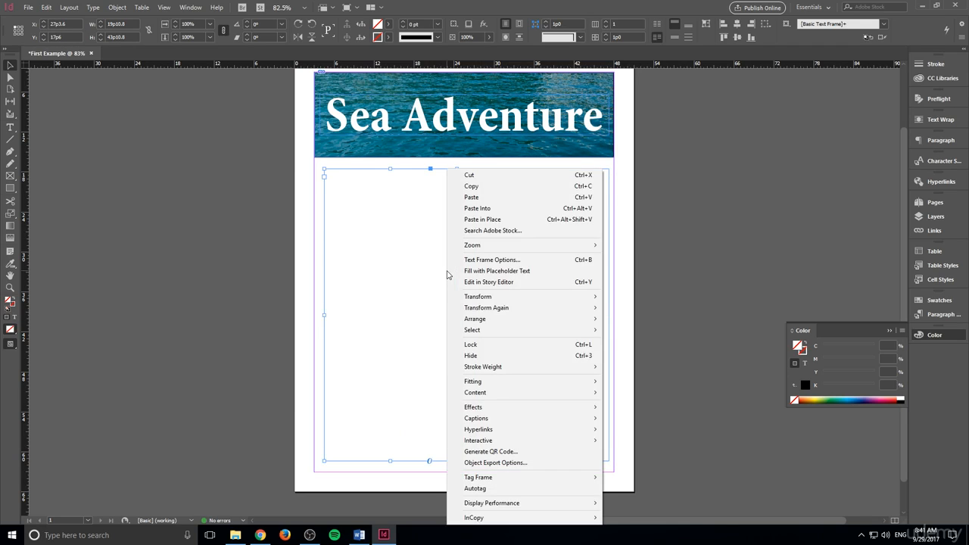
click(518, 186)
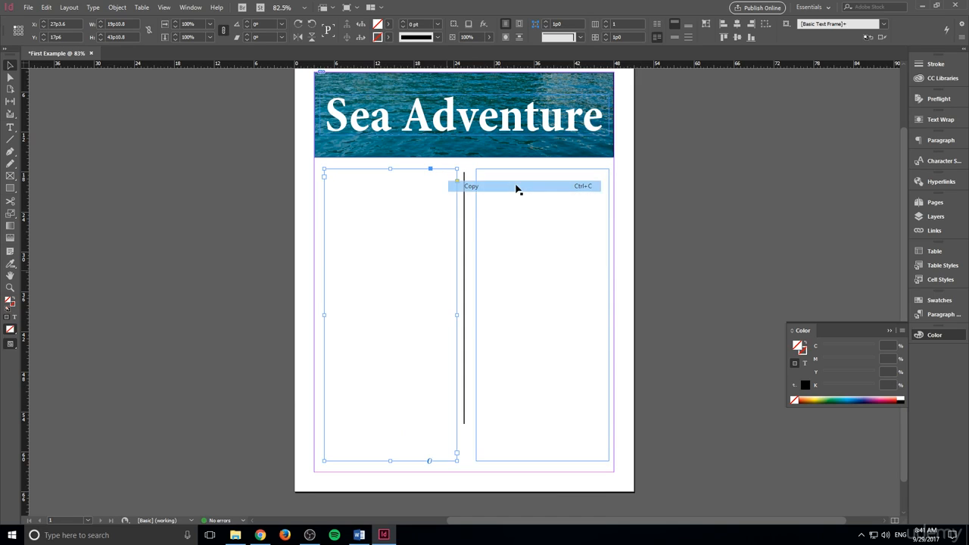
right_click(649, 190)
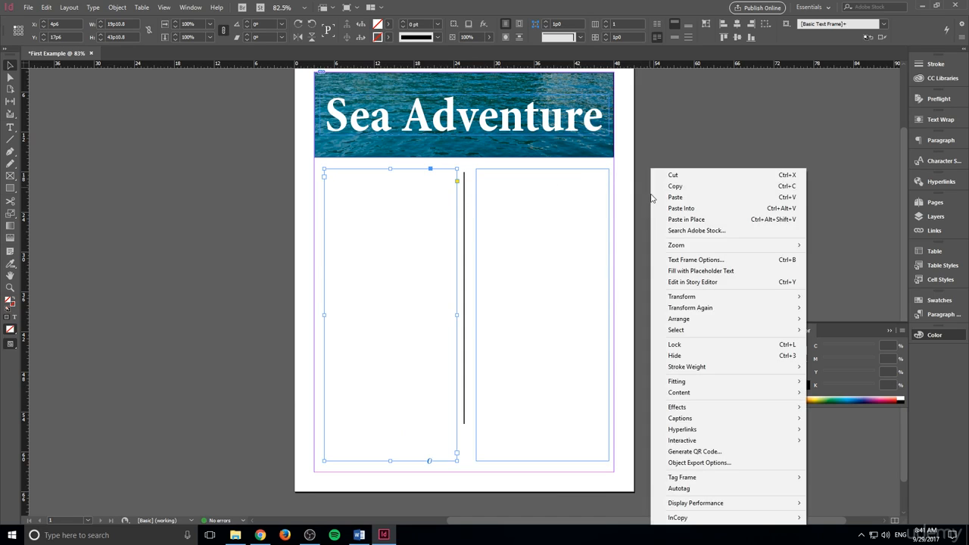
click(708, 196)
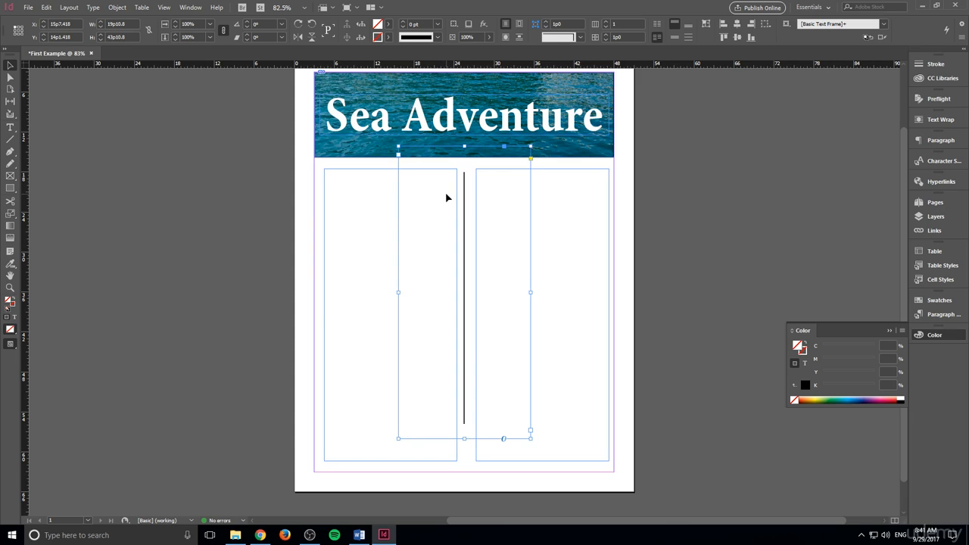
drag(448, 200, 521, 223)
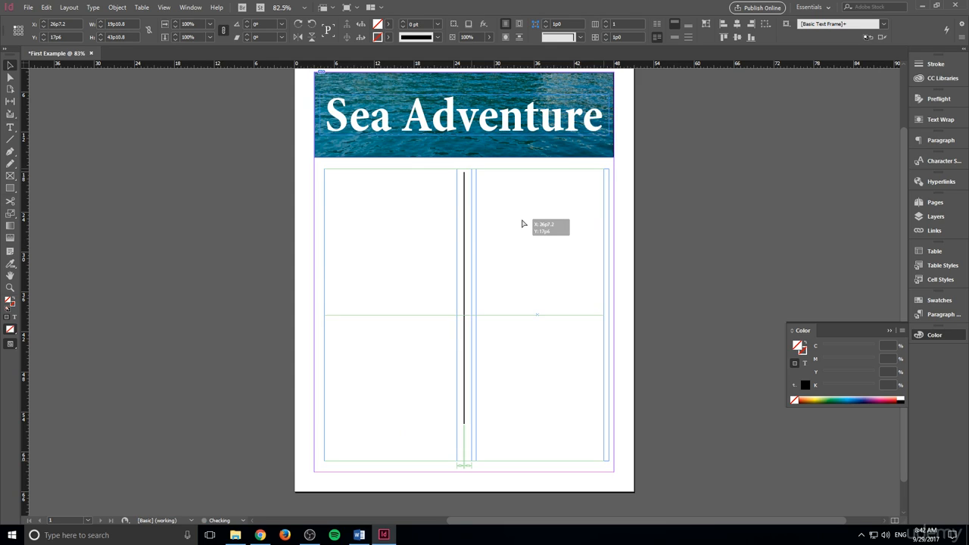
drag(522, 223, 523, 223)
drag(521, 224, 522, 220)
click(128, 226)
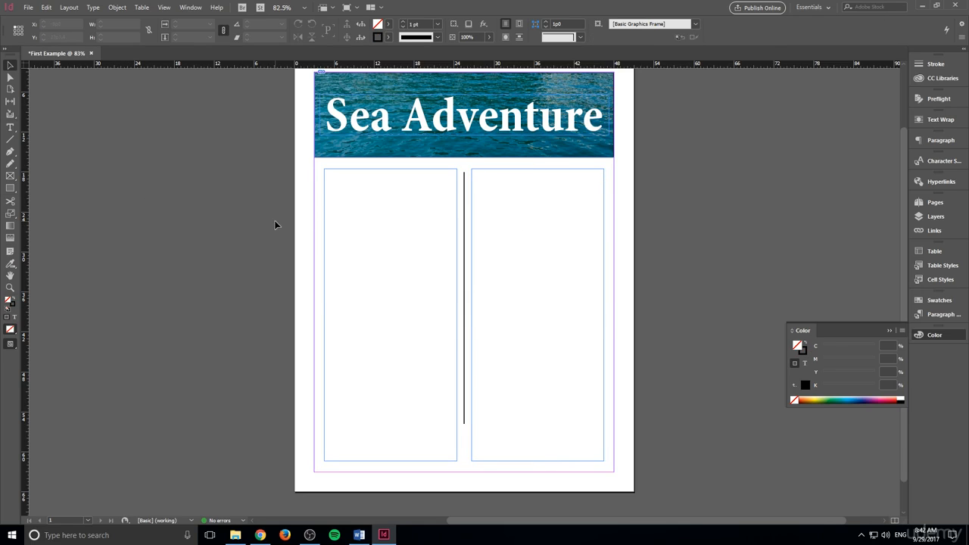
- Fill both the left and the right text frame with placeholder text
double_click(348, 214)
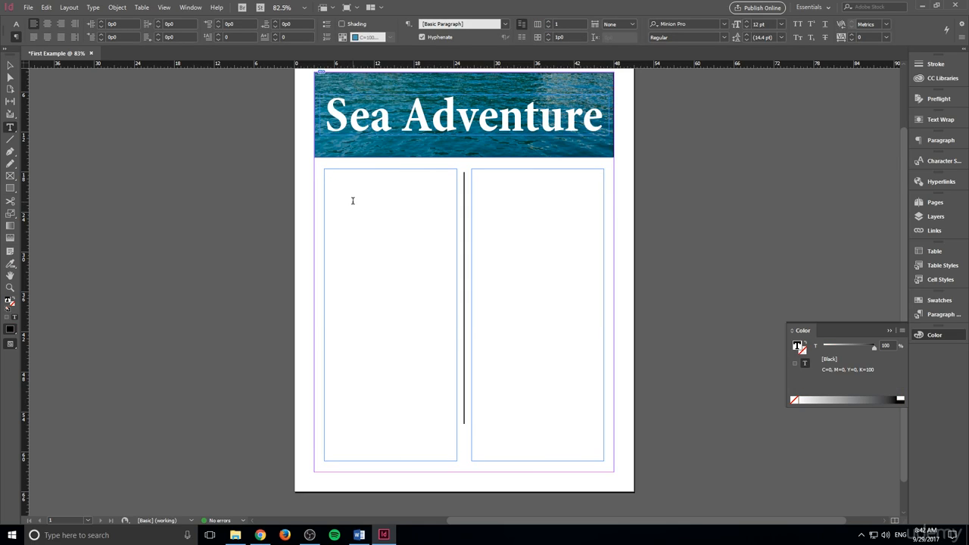
scroll(359, 244, up, 2)
scroll(350, 262, down, 2)
scroll(356, 216, up, 2)
scroll(352, 250, down, 2)
right_click(359, 230)
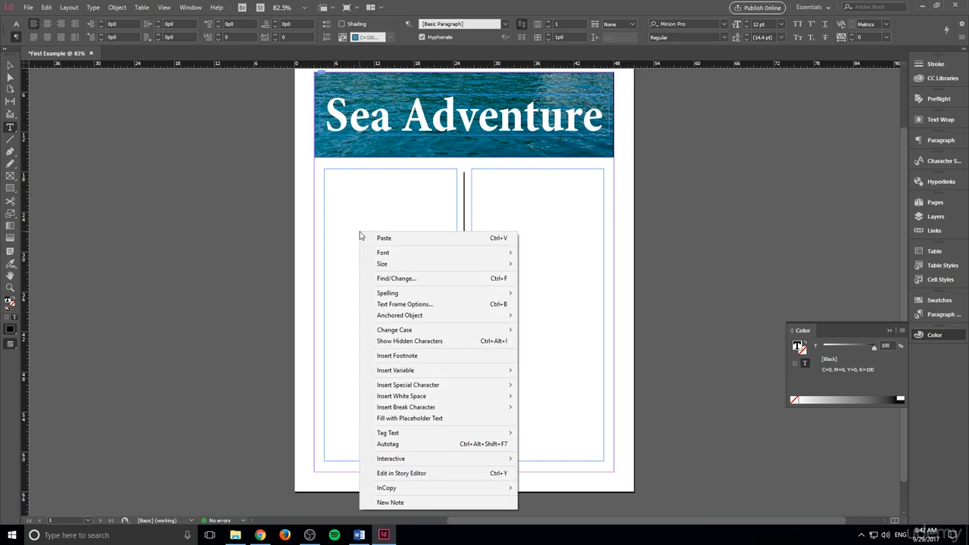
click(427, 418)
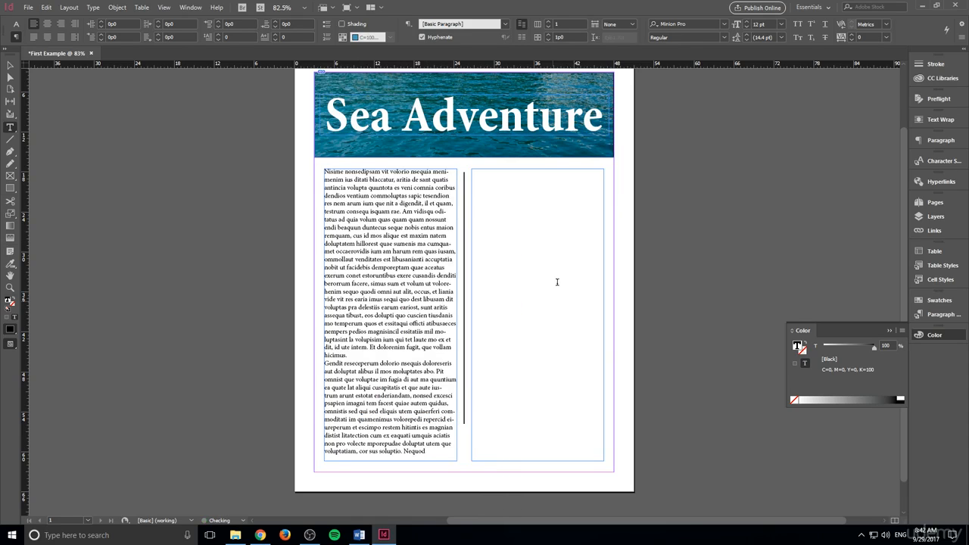
right_click(547, 211)
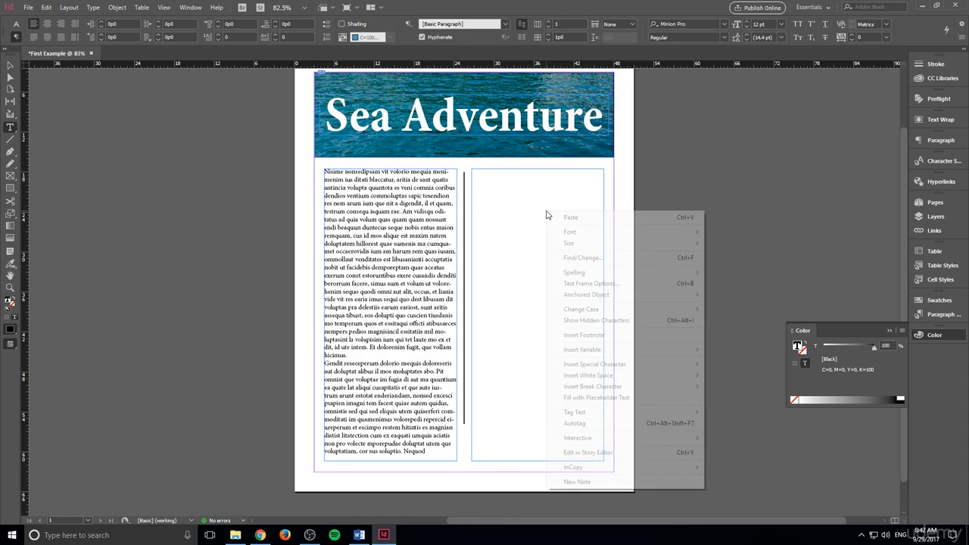
click(601, 397)
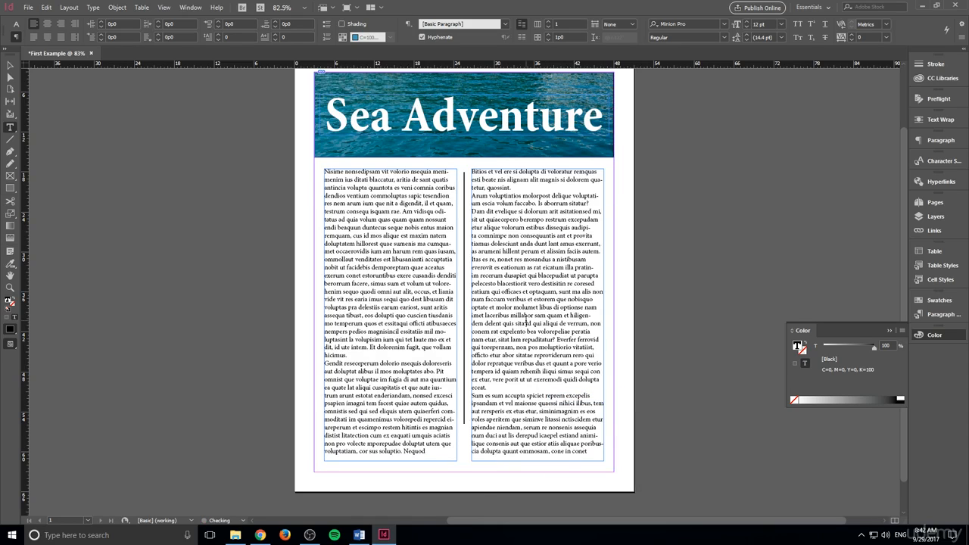
- Draw a rectangle about 14p7.2 wide and 11p0 high over the upper part of the left text column
click(390, 238)
click(10, 188)
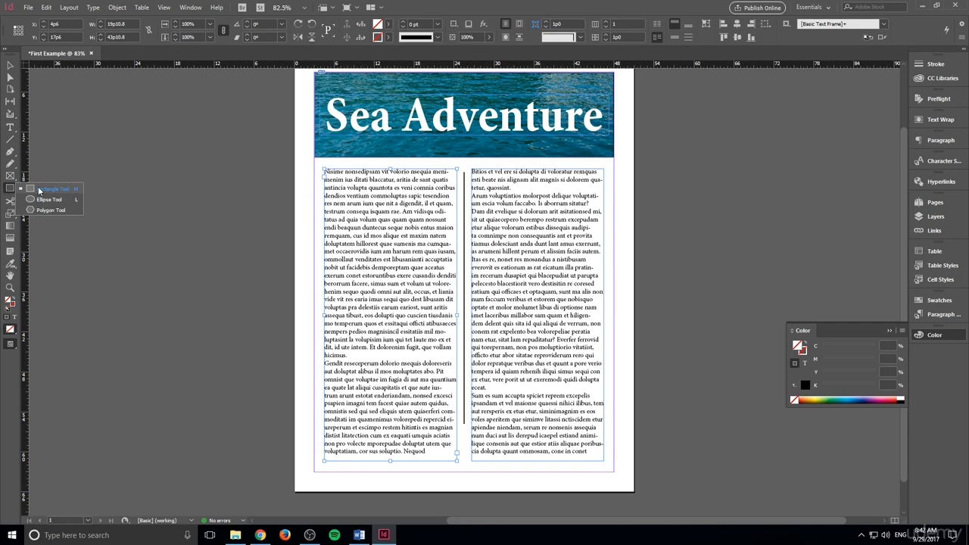
click(38, 189)
drag(344, 216, 446, 282)
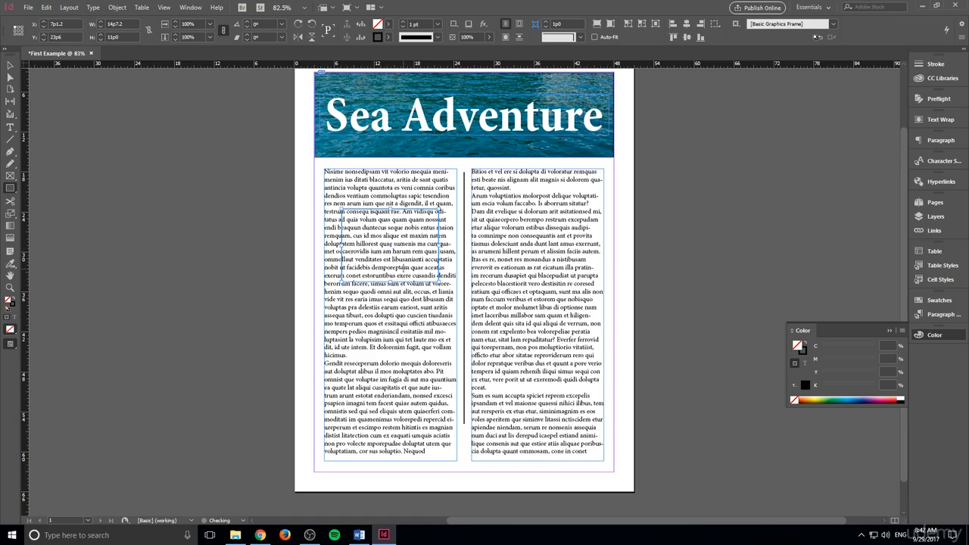
- Place the picture DSC_0315.JPG from the Unit 1 Pictures folder into the rectangle
click(34, 7)
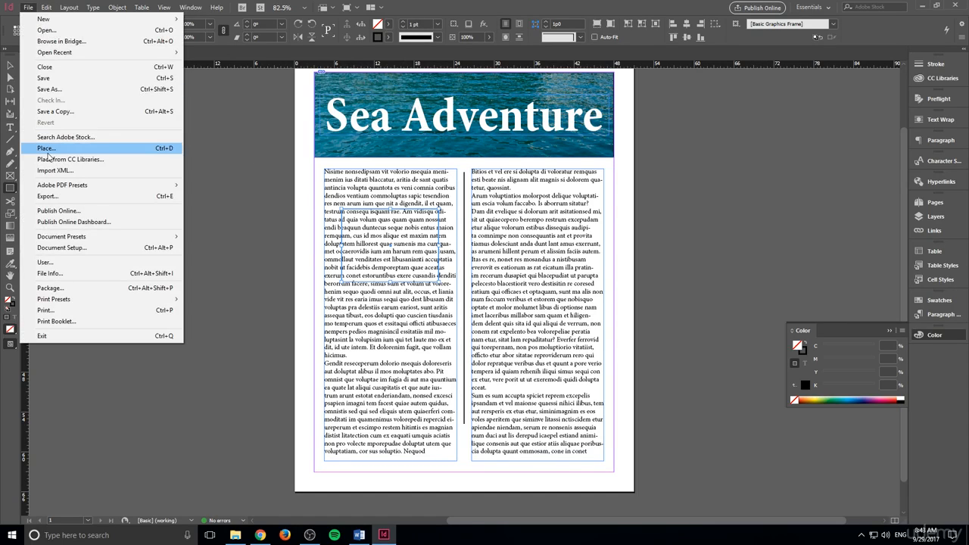
click(47, 149)
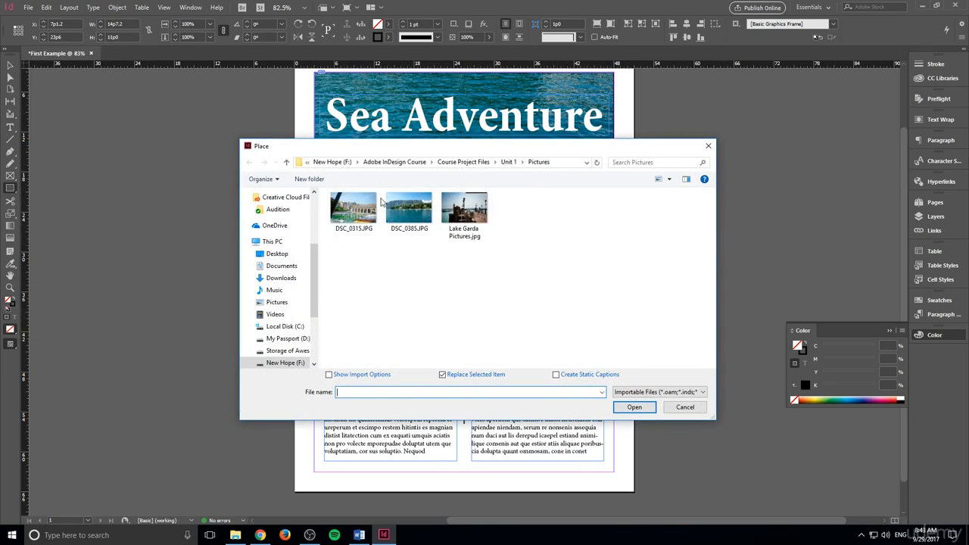
click(362, 208)
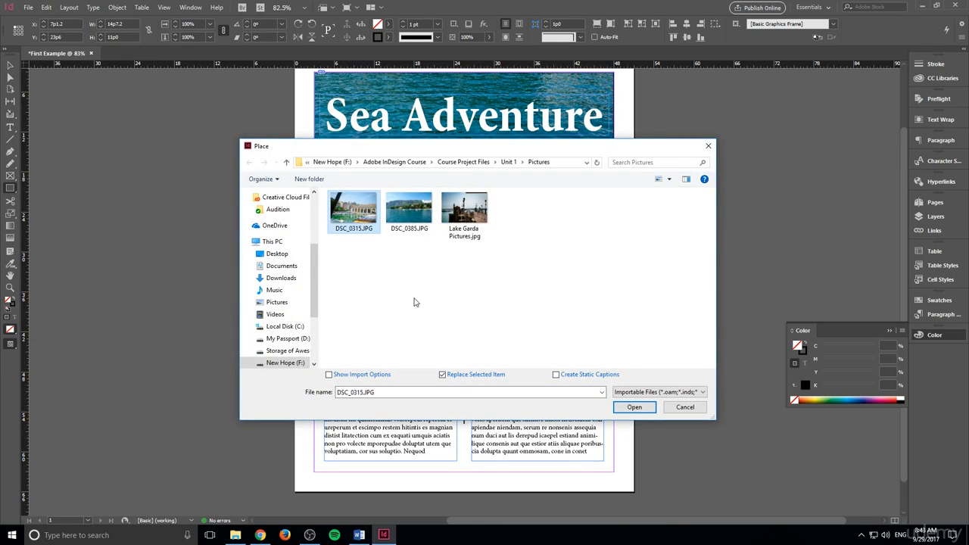
click(634, 406)
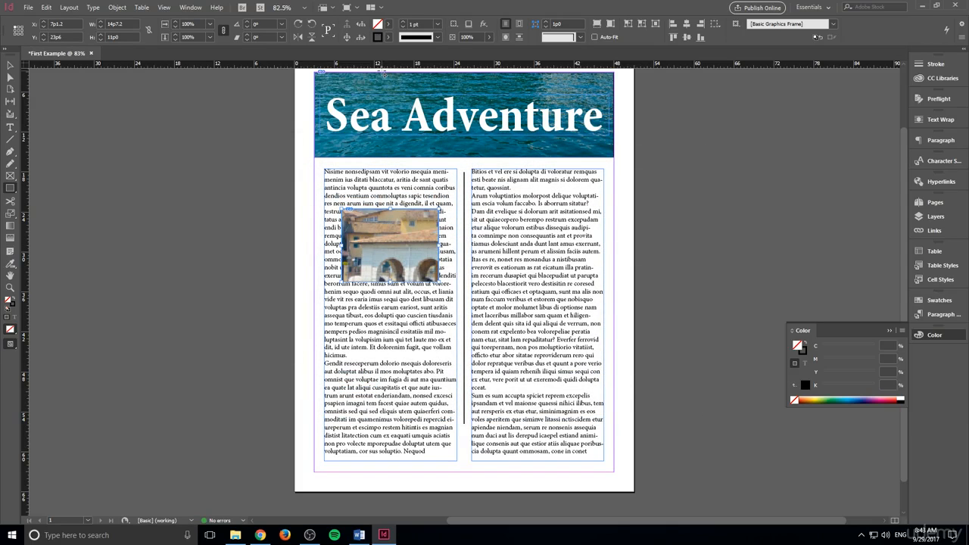
- Fit the placed harbour picture to its frame with Fit Content to Frame
right_click(375, 226)
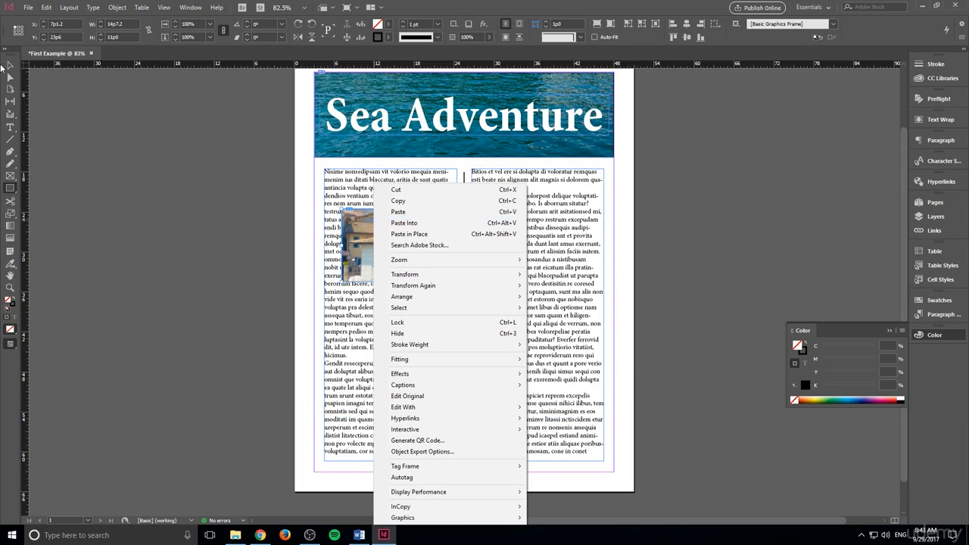
click(6, 67)
right_click(381, 214)
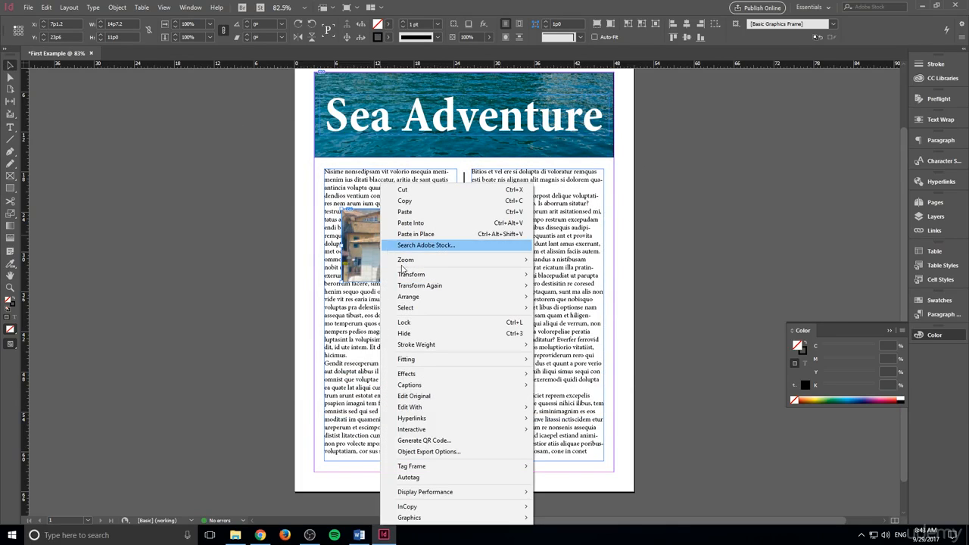
mouse_move(443, 359)
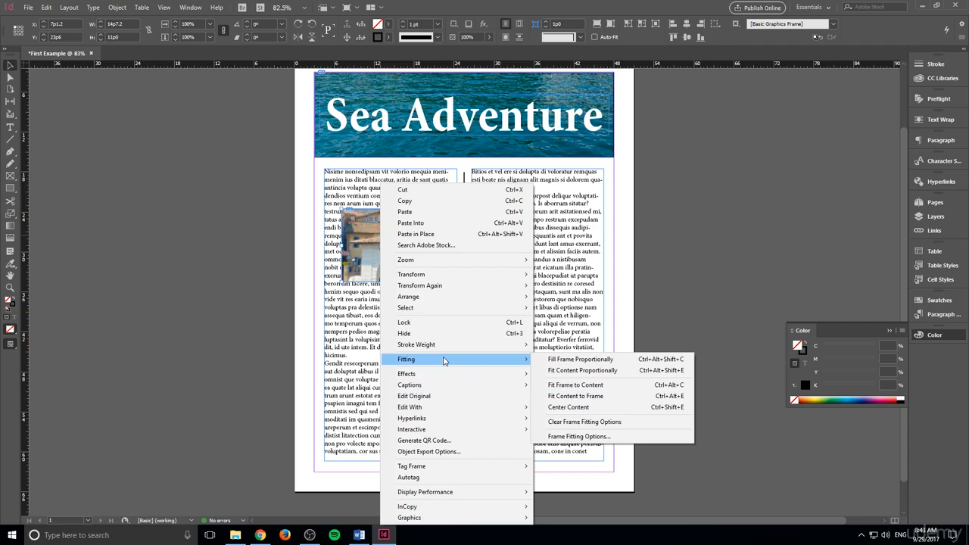
click(644, 397)
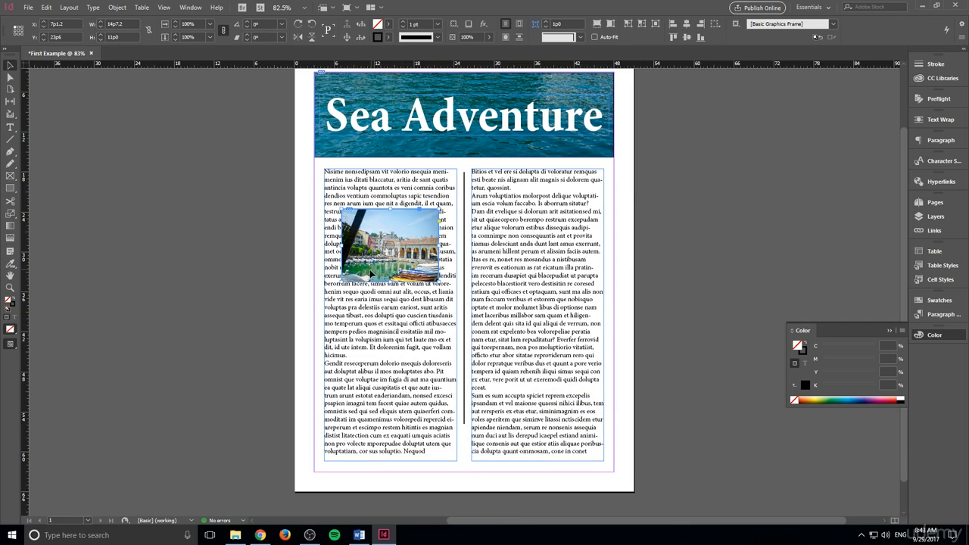
- Show the Text Wrap panel and dock it below Color at the end of the collapsed panels
click(185, 7)
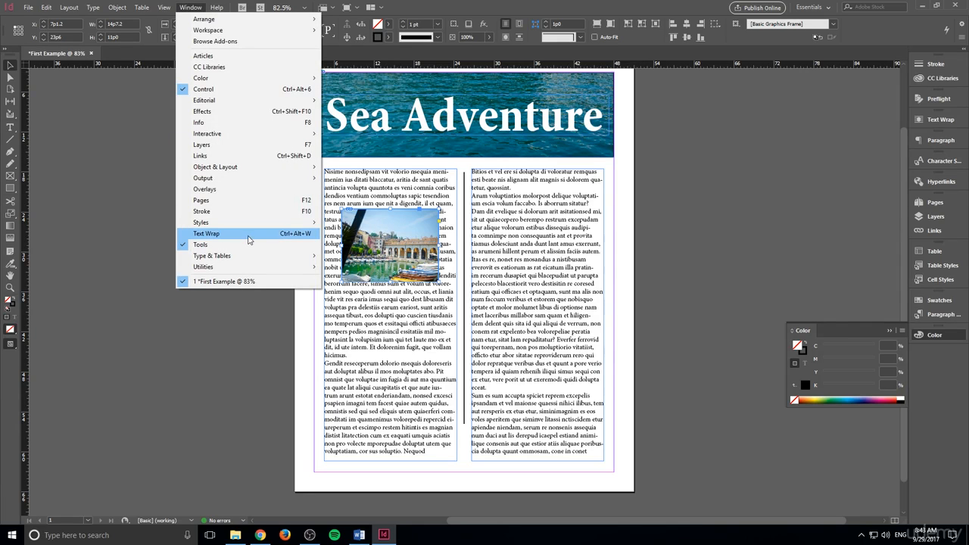
mouse_move(251, 261)
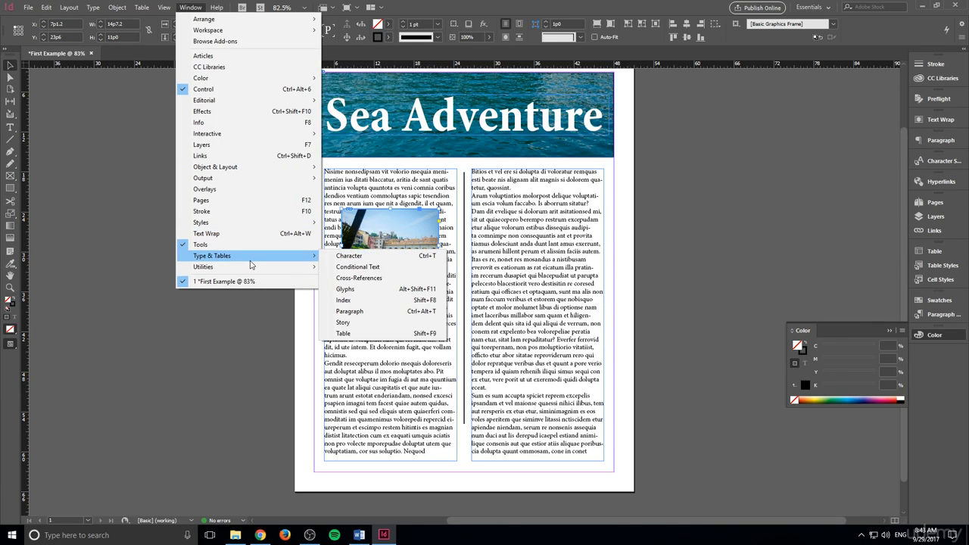
click(210, 234)
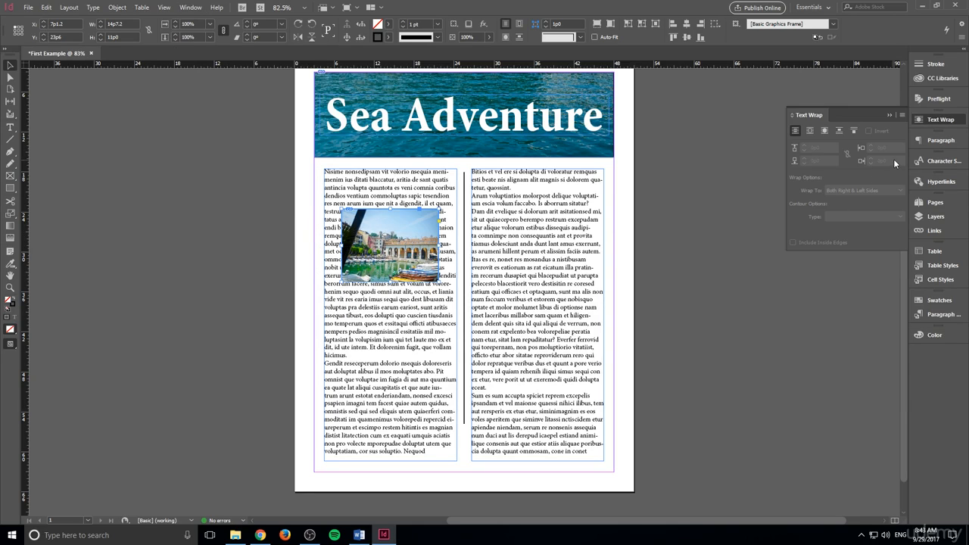
drag(820, 114, 932, 336)
click(933, 336)
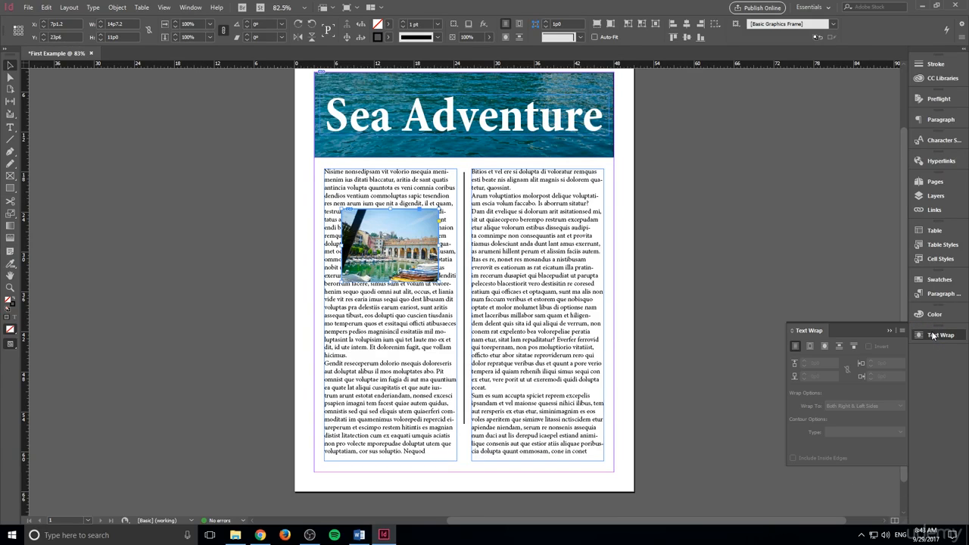
- Apply the Jump Object text wrap to the harbour picture and shift it slightly down to a Y position of about 24p1.2
click(840, 348)
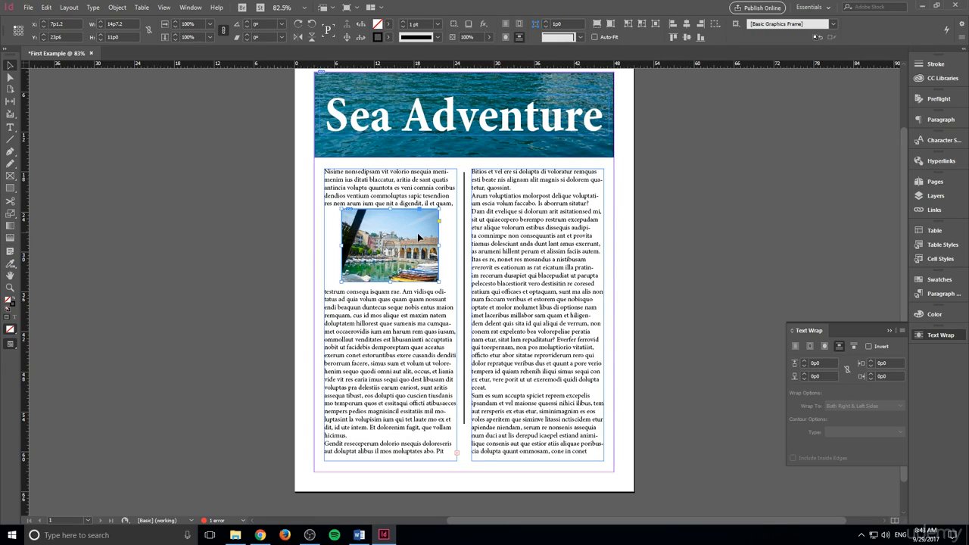
drag(417, 236, 420, 242)
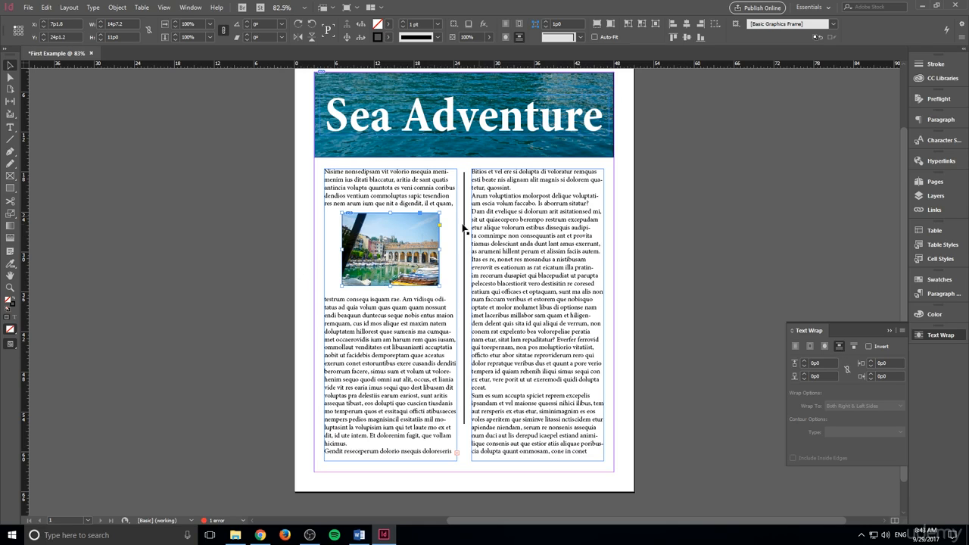
click(197, 270)
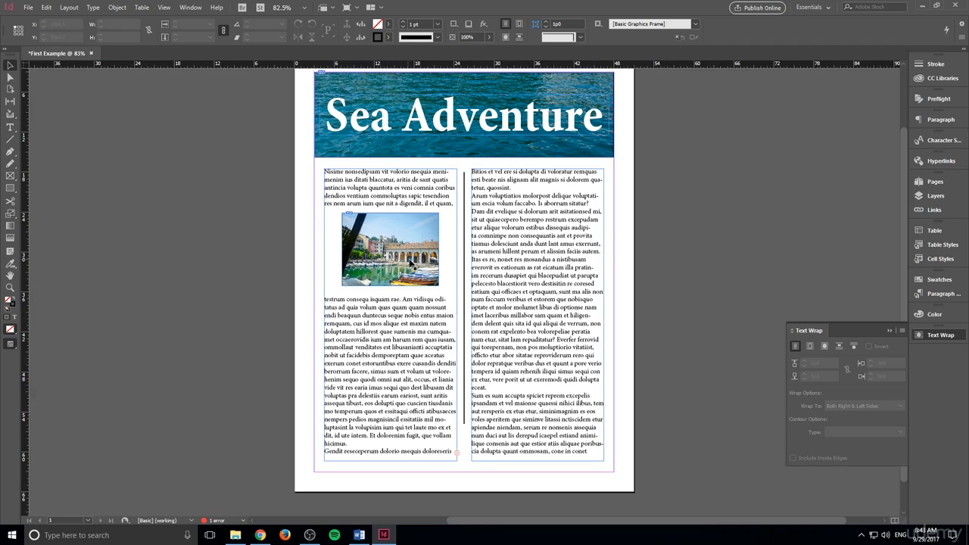
- Duplicate the harbour picture into the lower part of the right text column and set the copy's top wrap offset to 0p6
drag(410, 263, 411, 263)
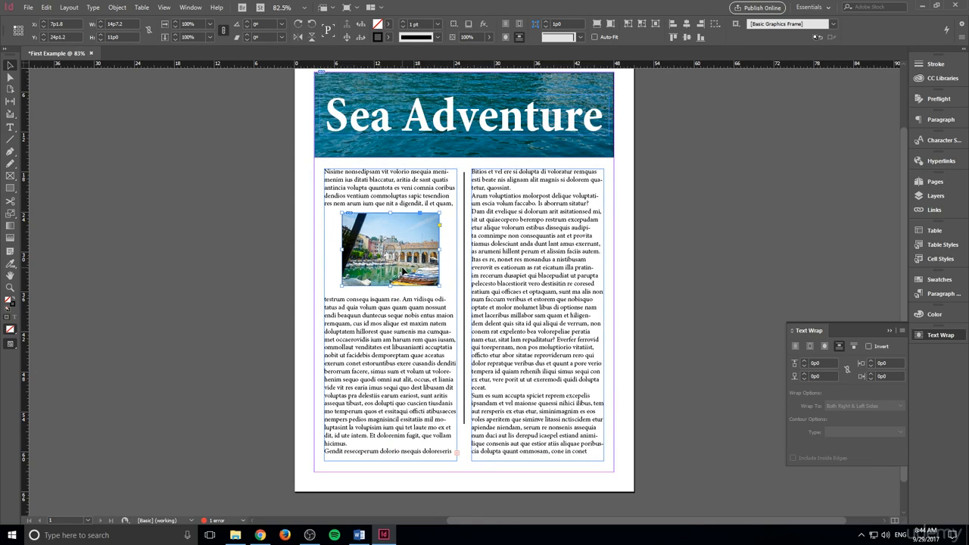
key(ctrl+v)
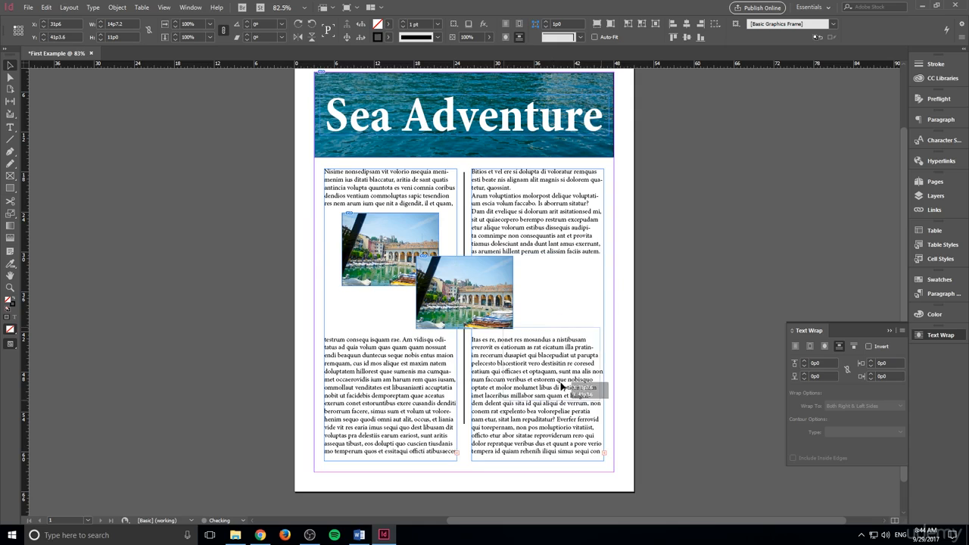
drag(561, 387, 549, 399)
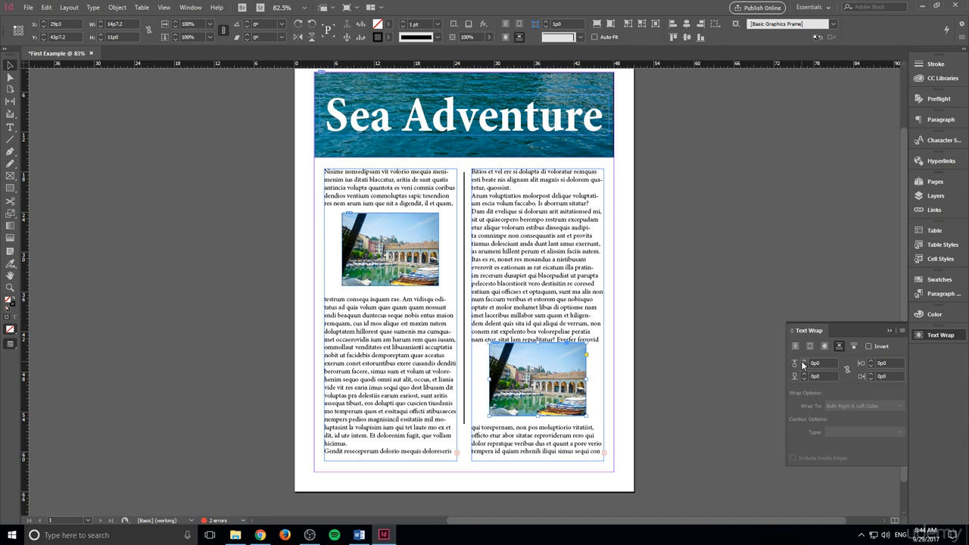
click(804, 363)
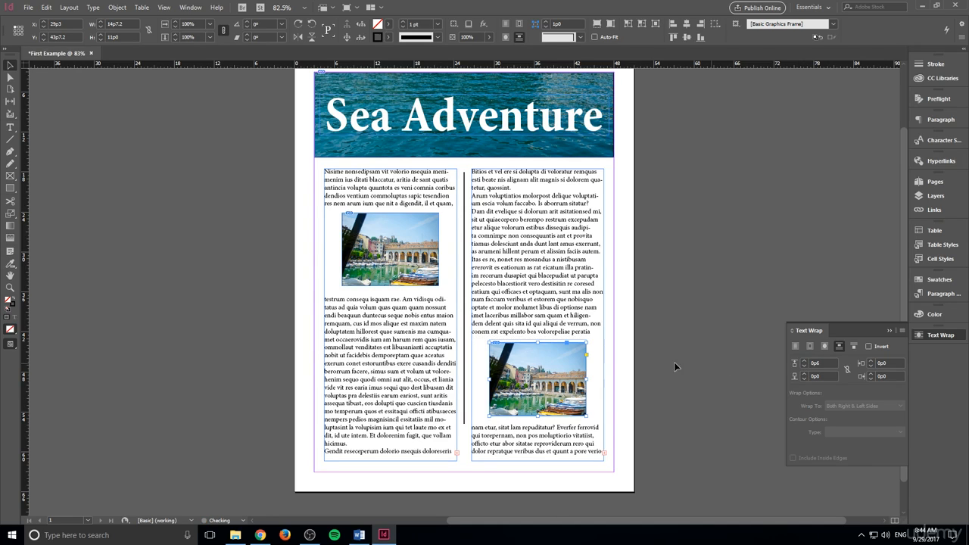
click(631, 381)
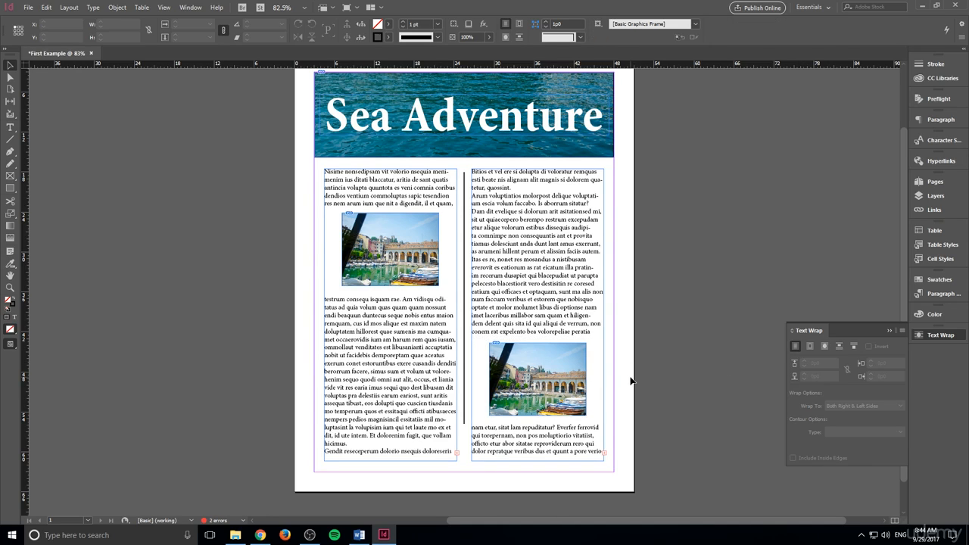
- Replace the picture in the right column with Lake Garda Pictures.jpg from the Unit 1 Pictures folder
click(537, 379)
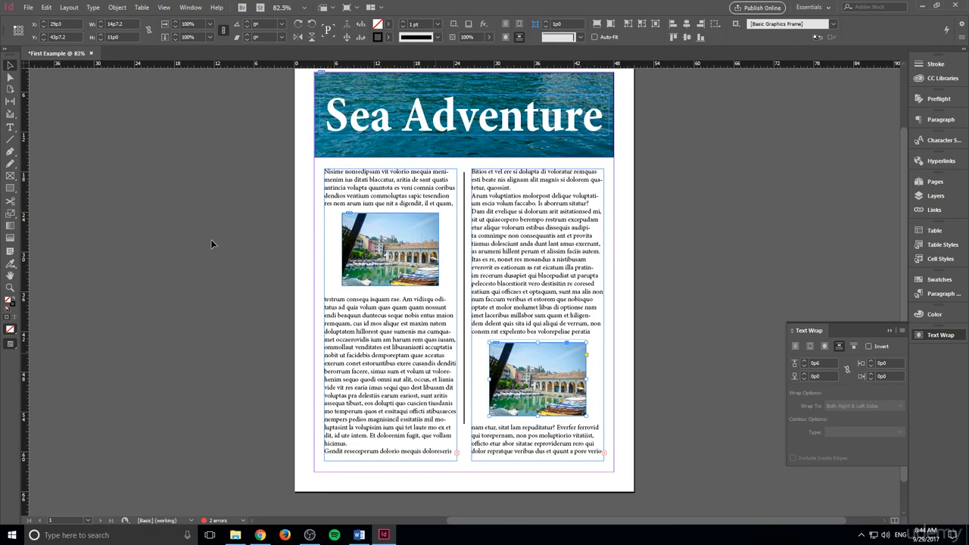
click(28, 8)
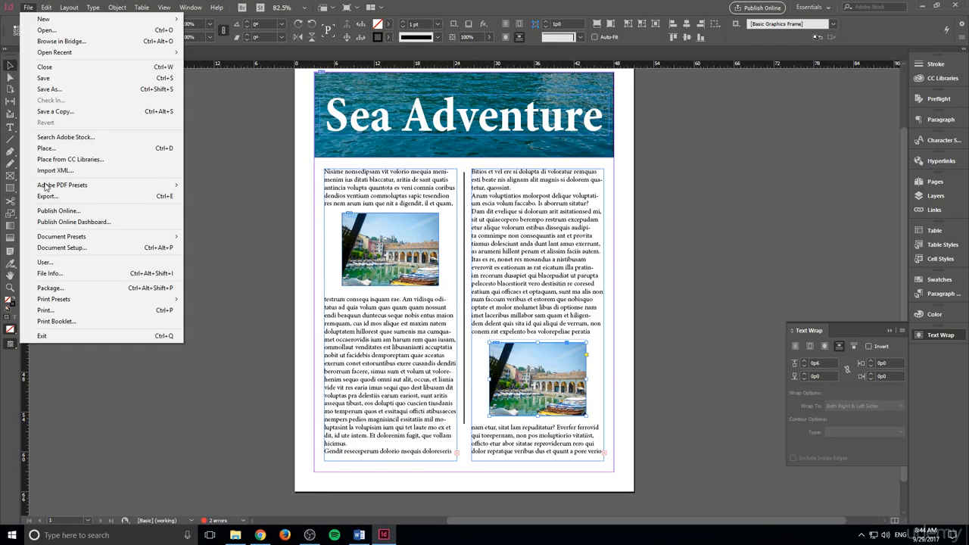
click(28, 7)
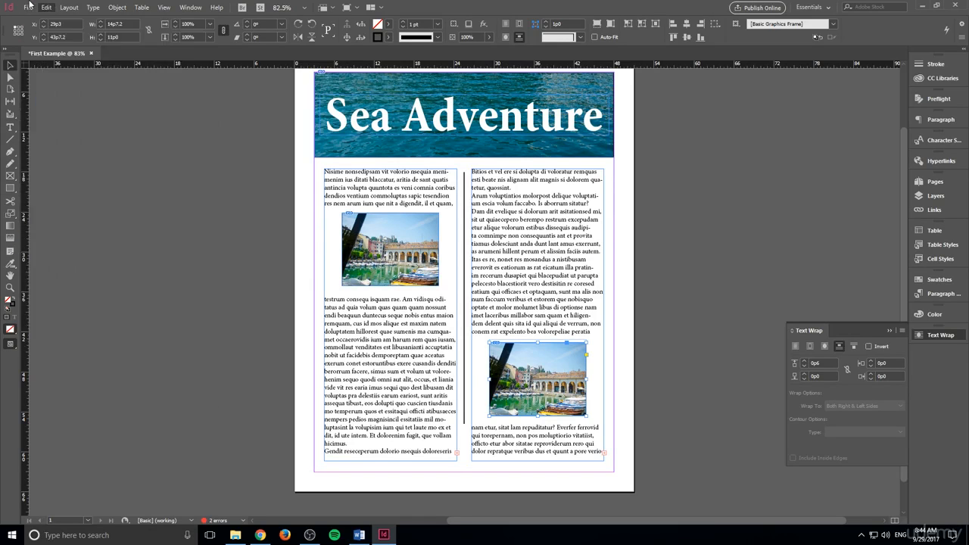
click(82, 148)
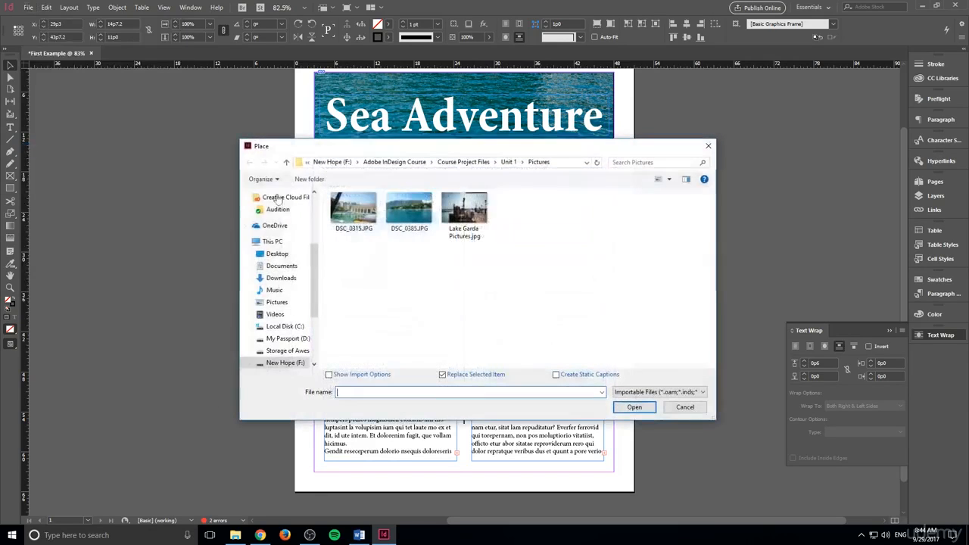
click(464, 210)
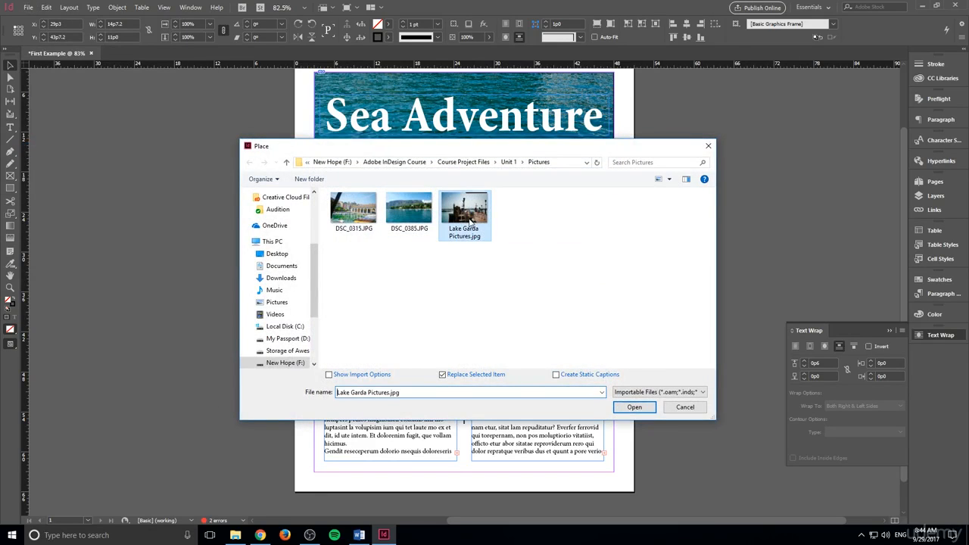
click(634, 408)
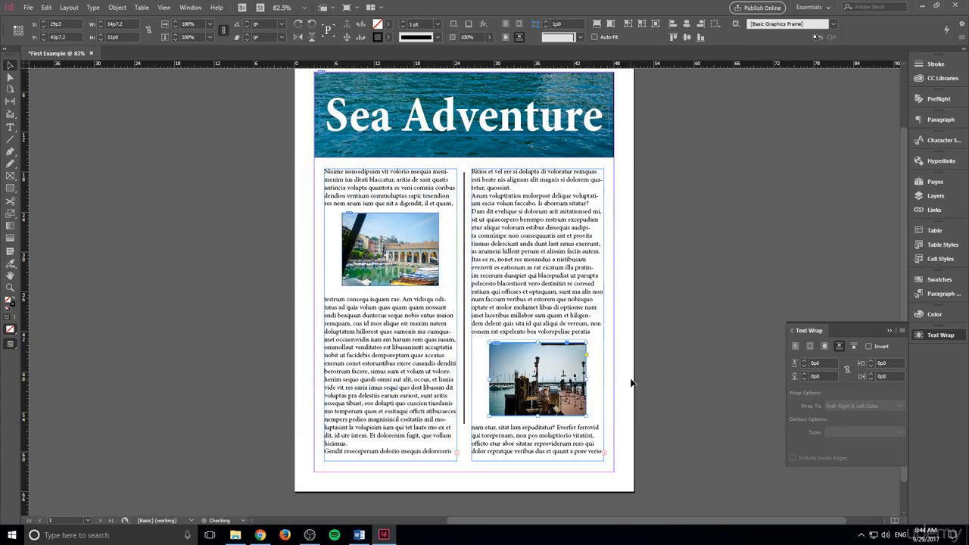
- Deselect everything and view the whole page in Preview mode without frame edges and guides
click(650, 369)
scroll(124, 204, up, 1)
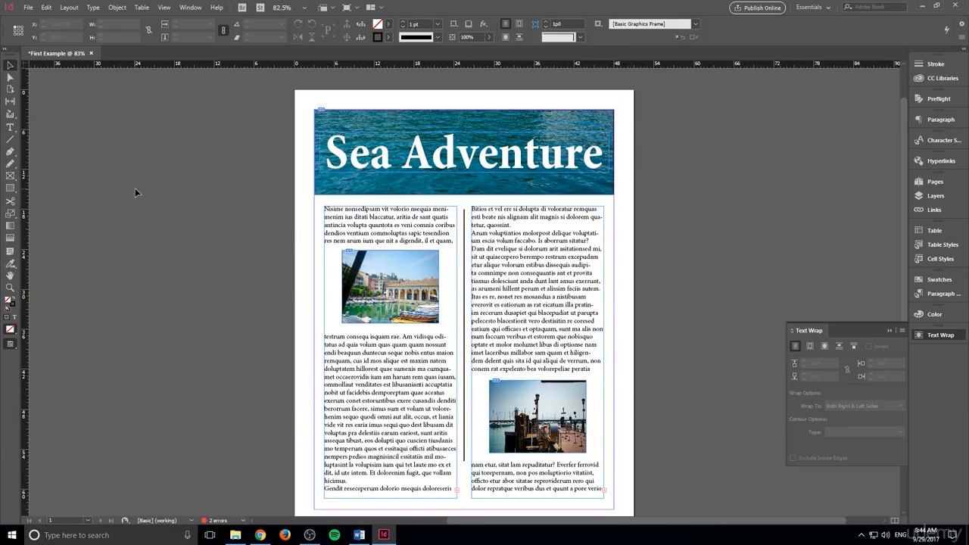
scroll(194, 285, down, 1)
key(w)
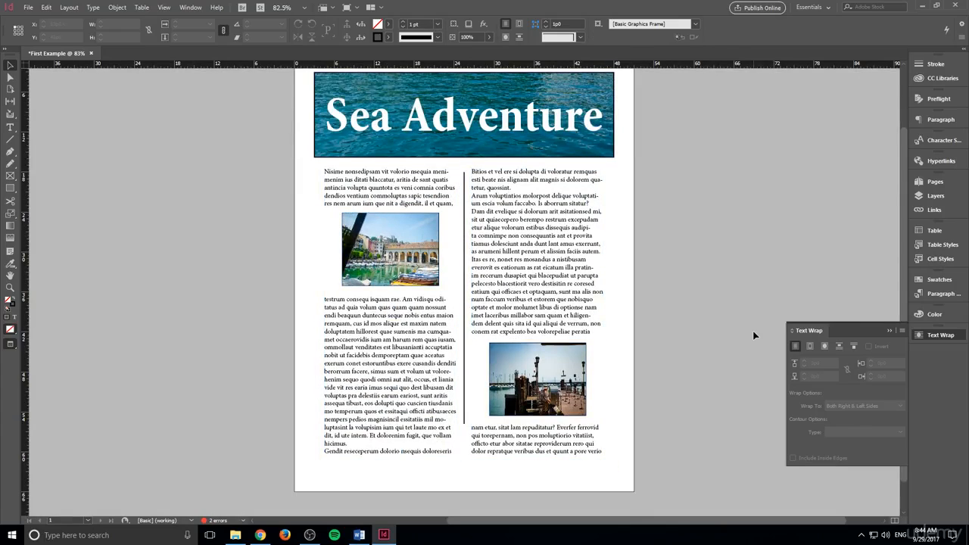
scroll(749, 333, up, 1)
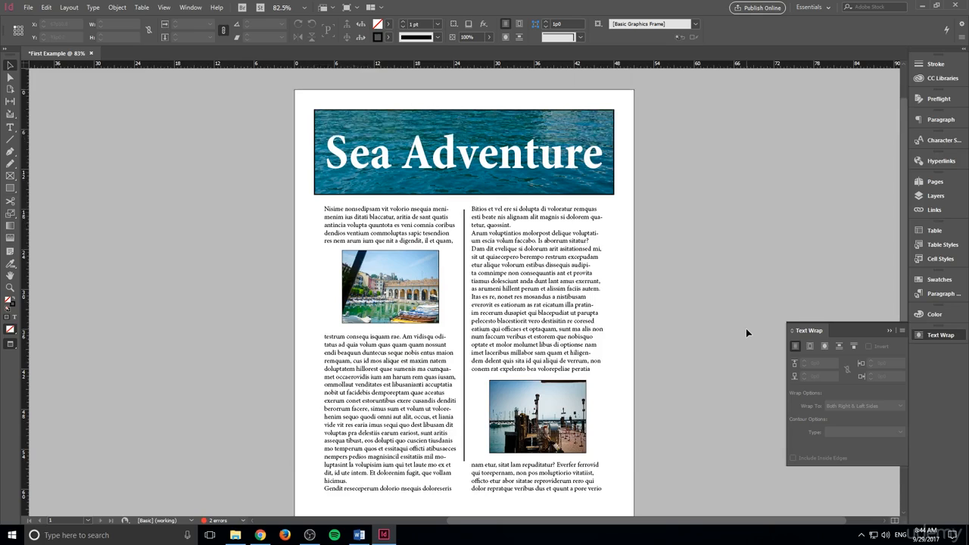